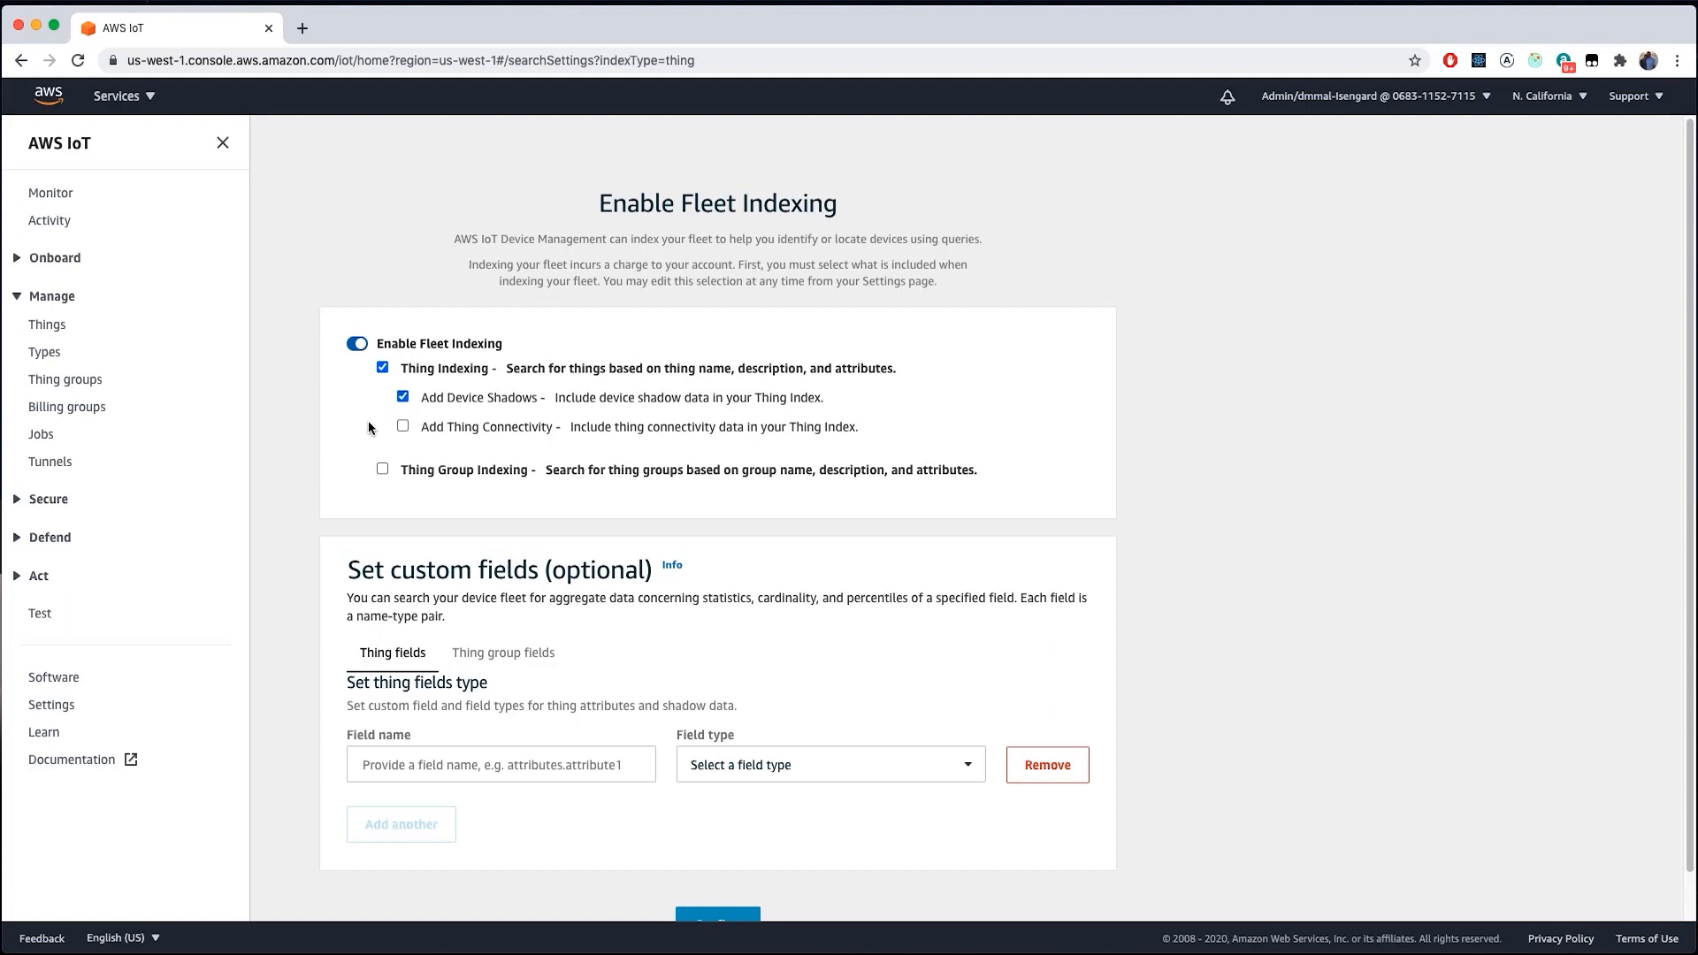
- Confirm the fleet indexing settings so the success message appears on the Fleet Indexing page
scroll(374, 449, "down", 1)
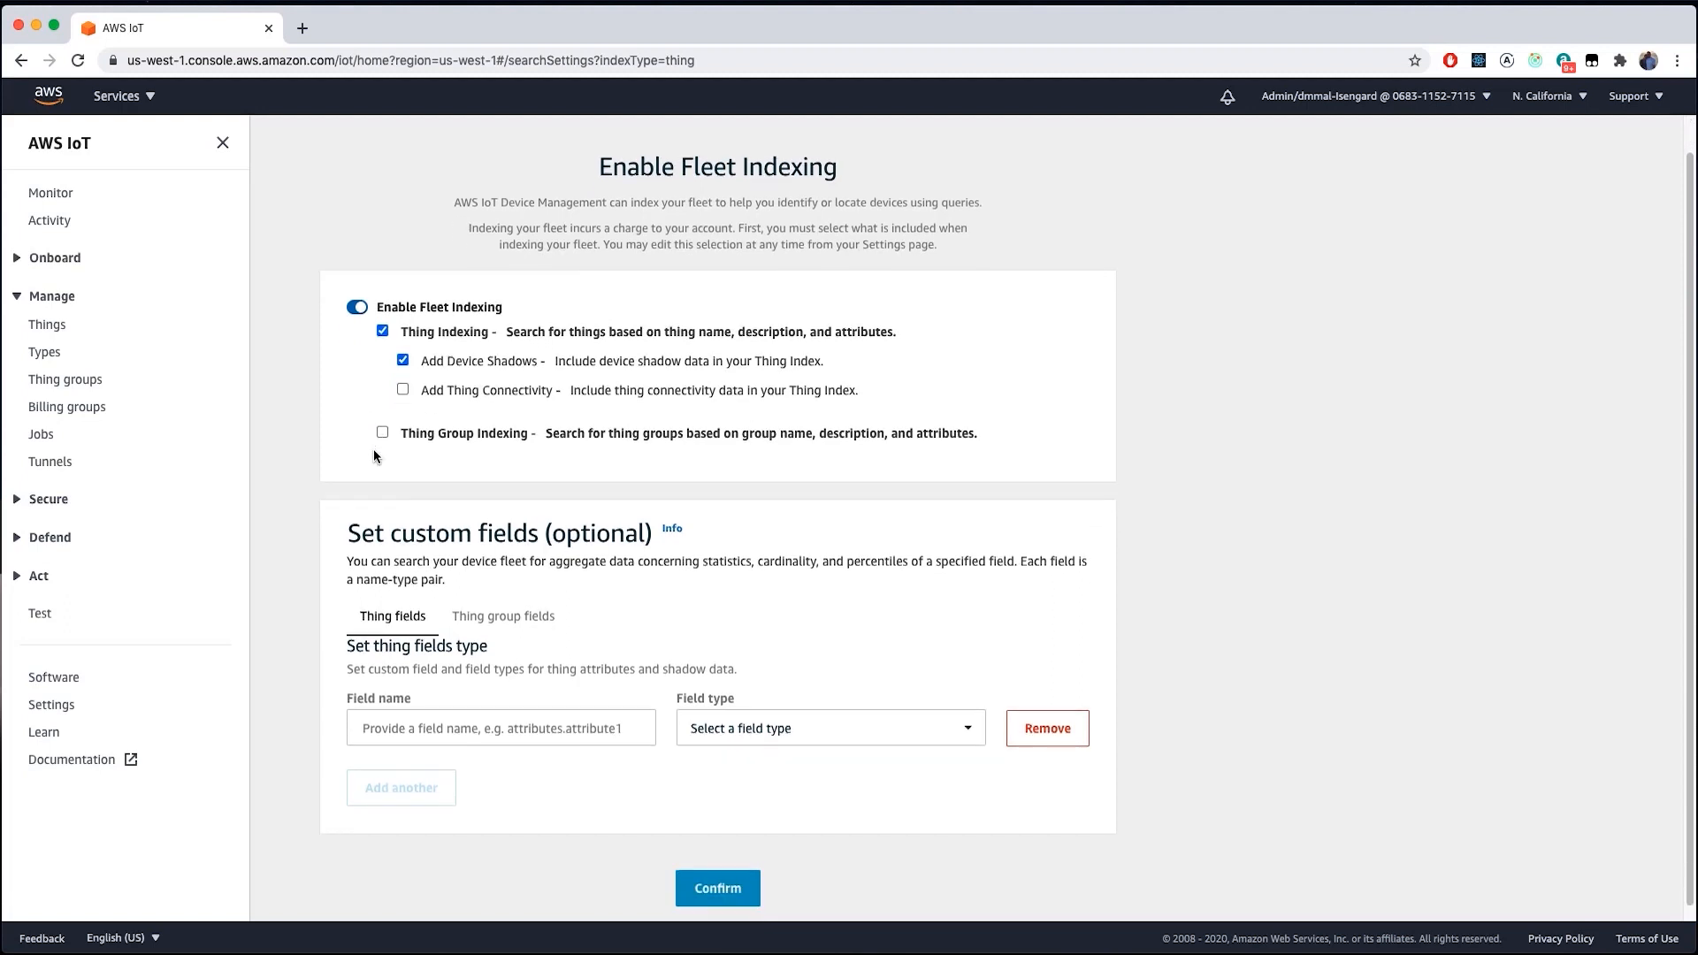
scroll(373, 456, "down", 1)
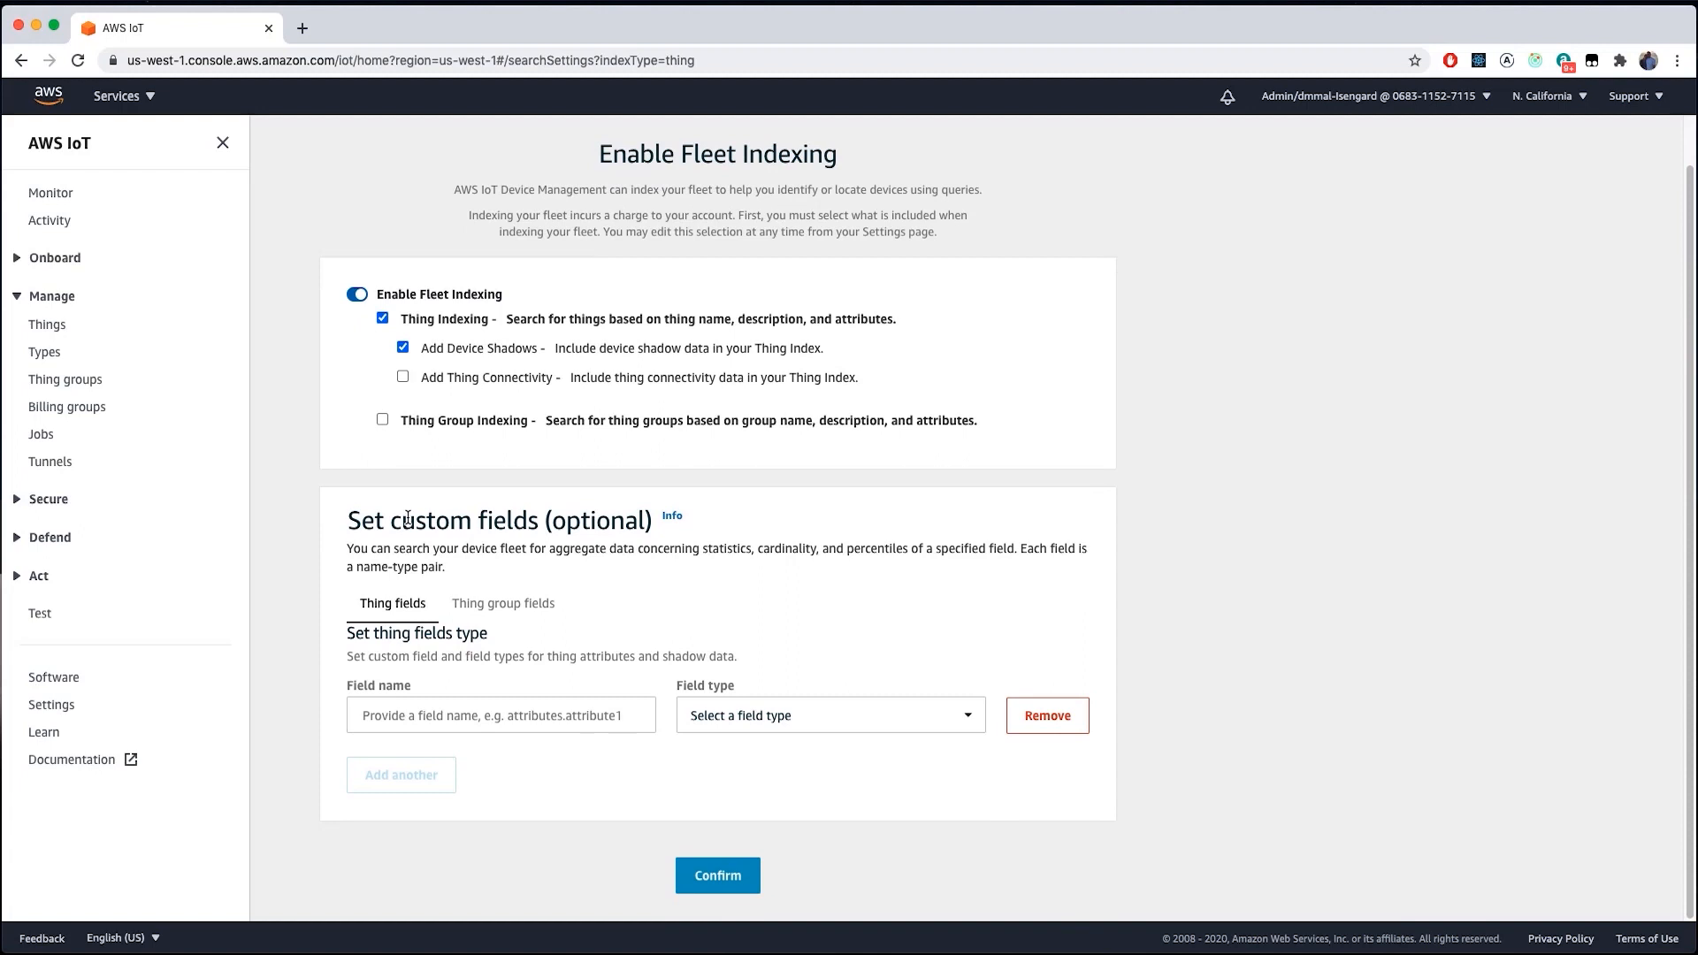
left_click(729, 887)
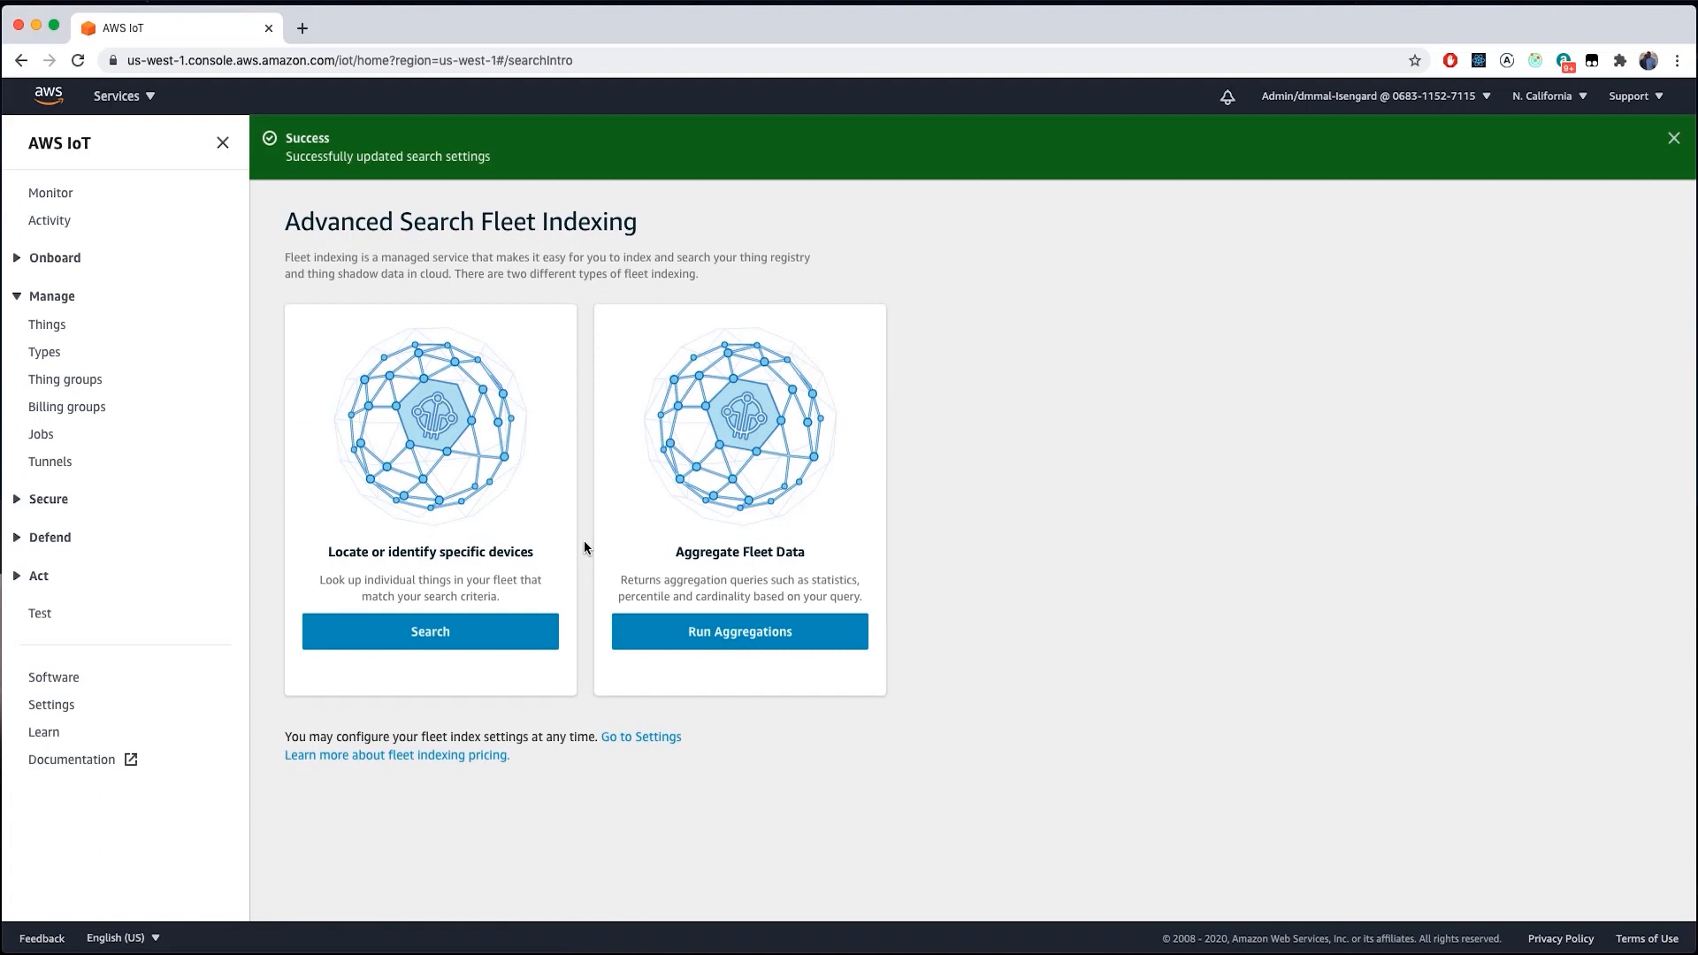
- Run a * wildcard device search listing the whole fleet, then move to the Aggregate view
left_click(447, 635)
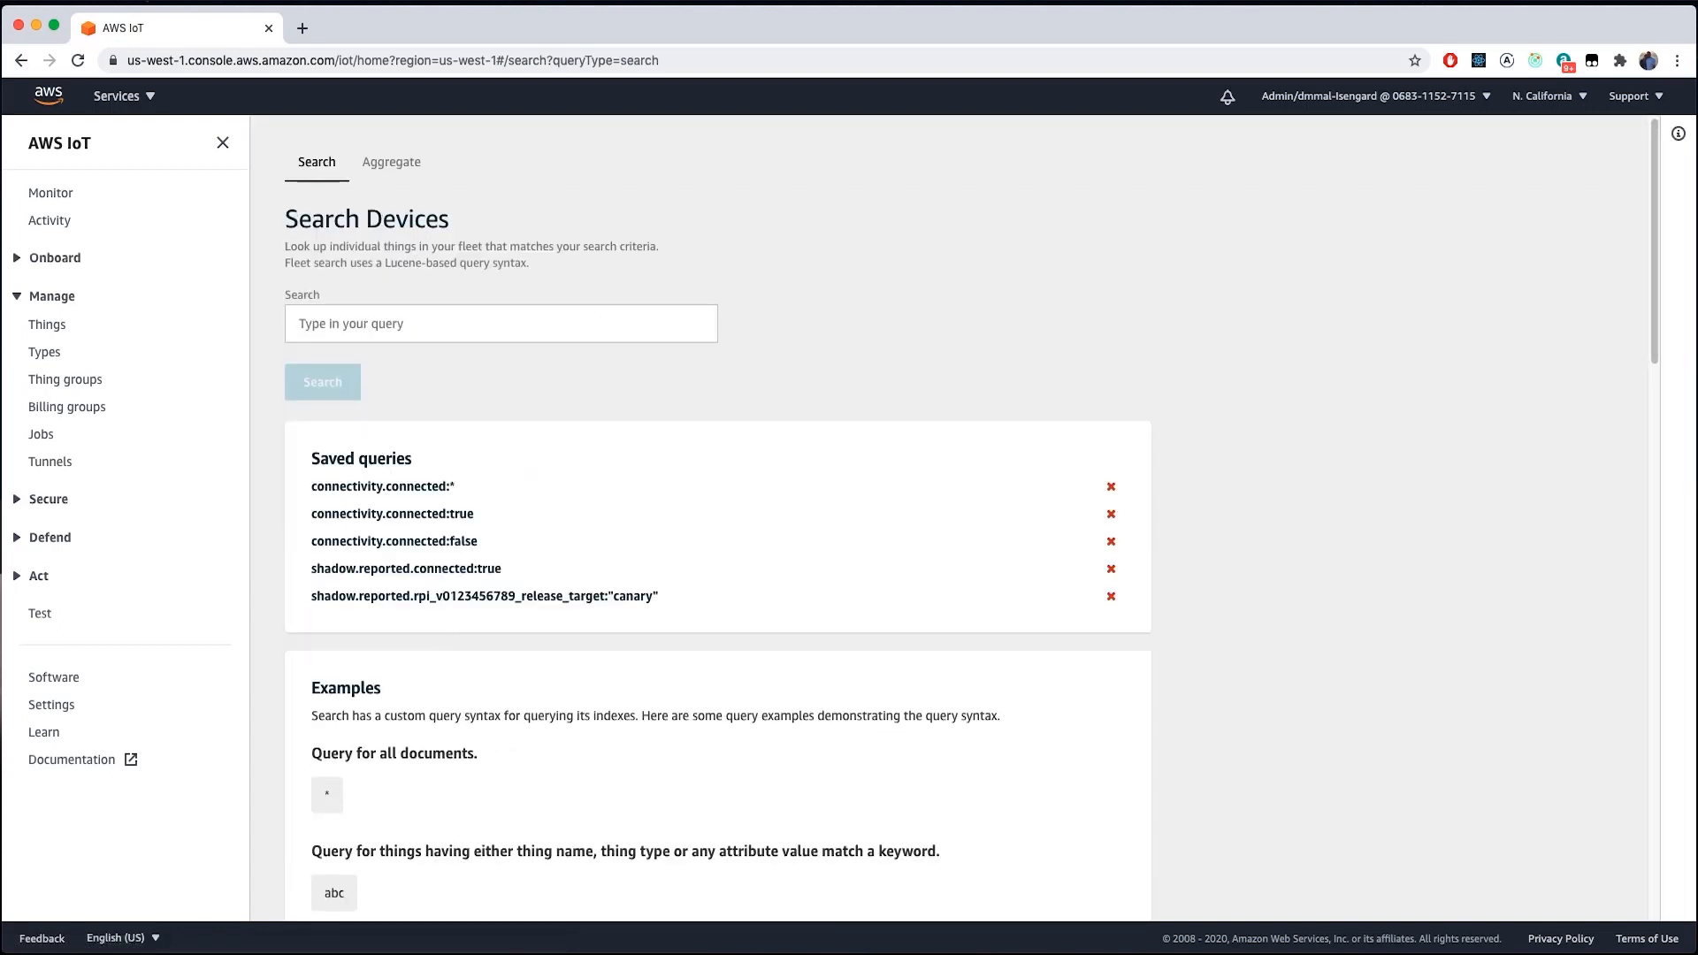
left_click(398, 334)
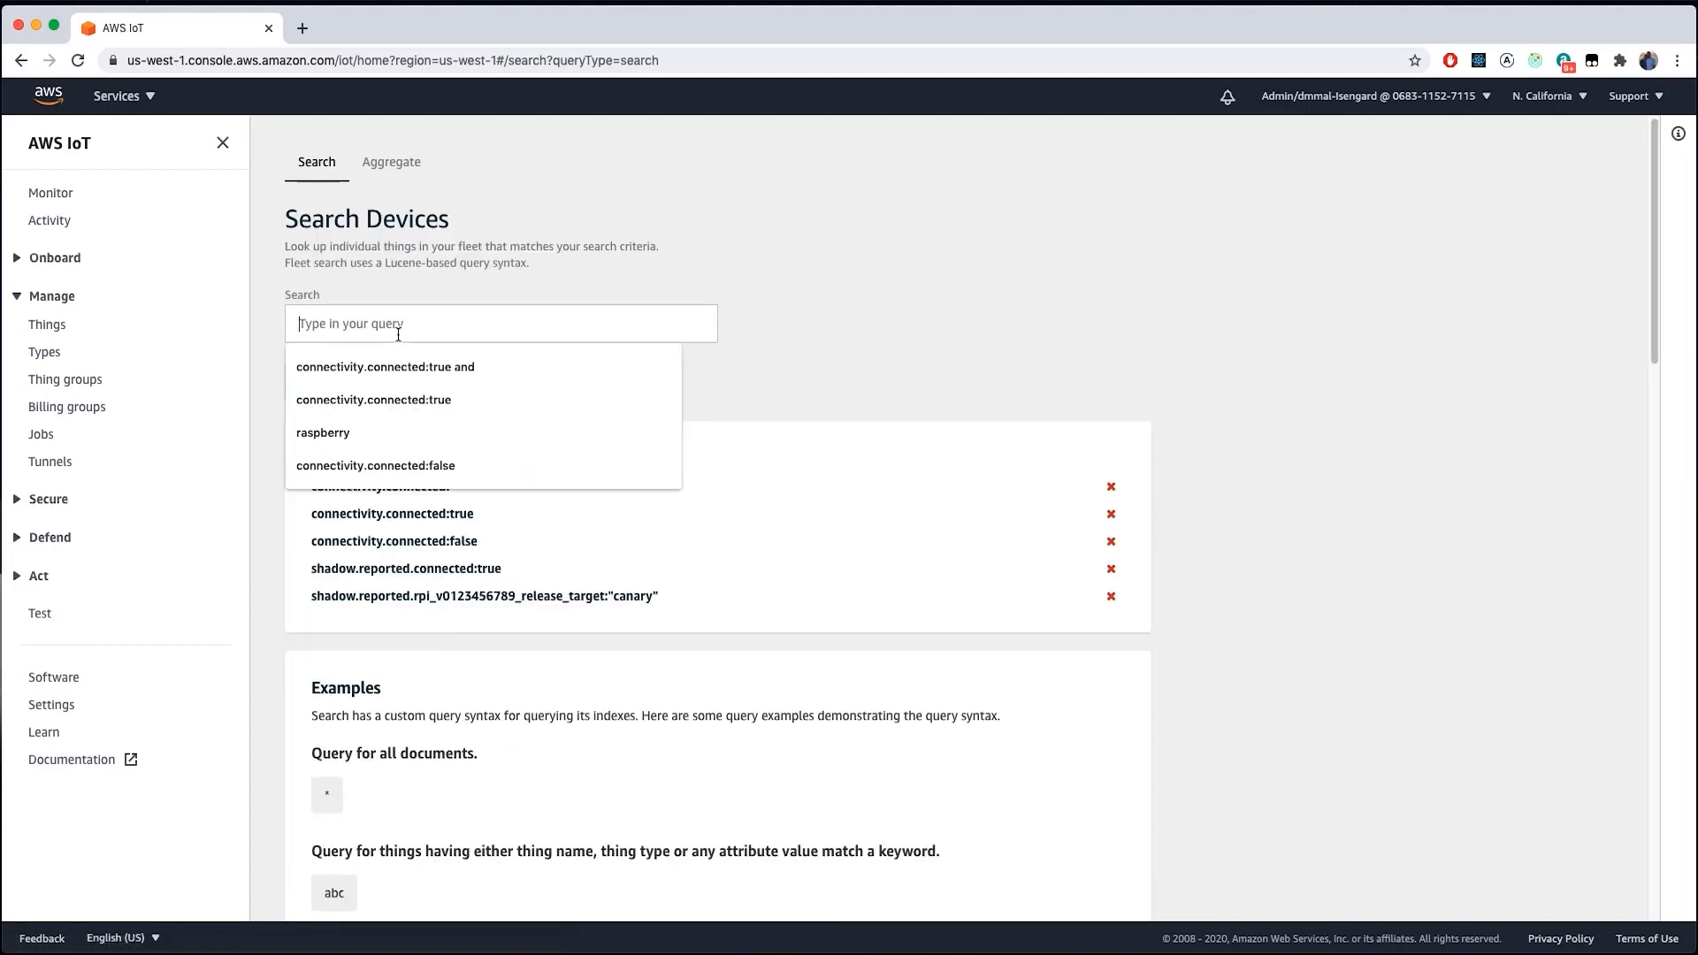
type("*")
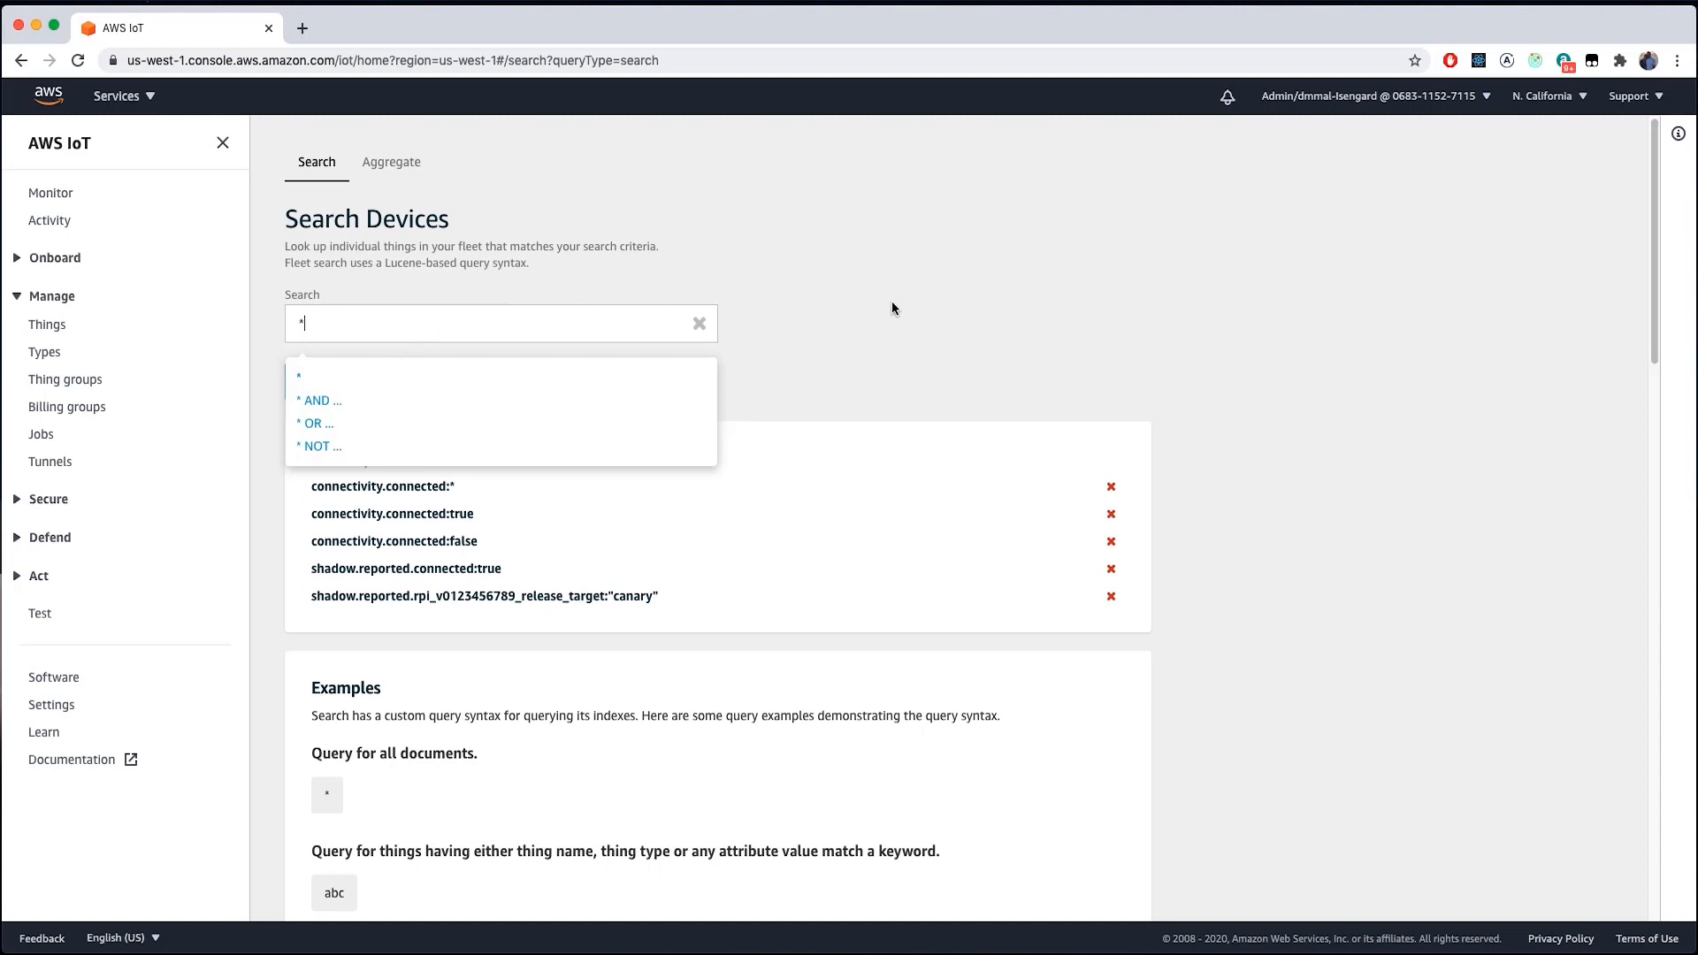
left_click(840, 304)
left_click(352, 387)
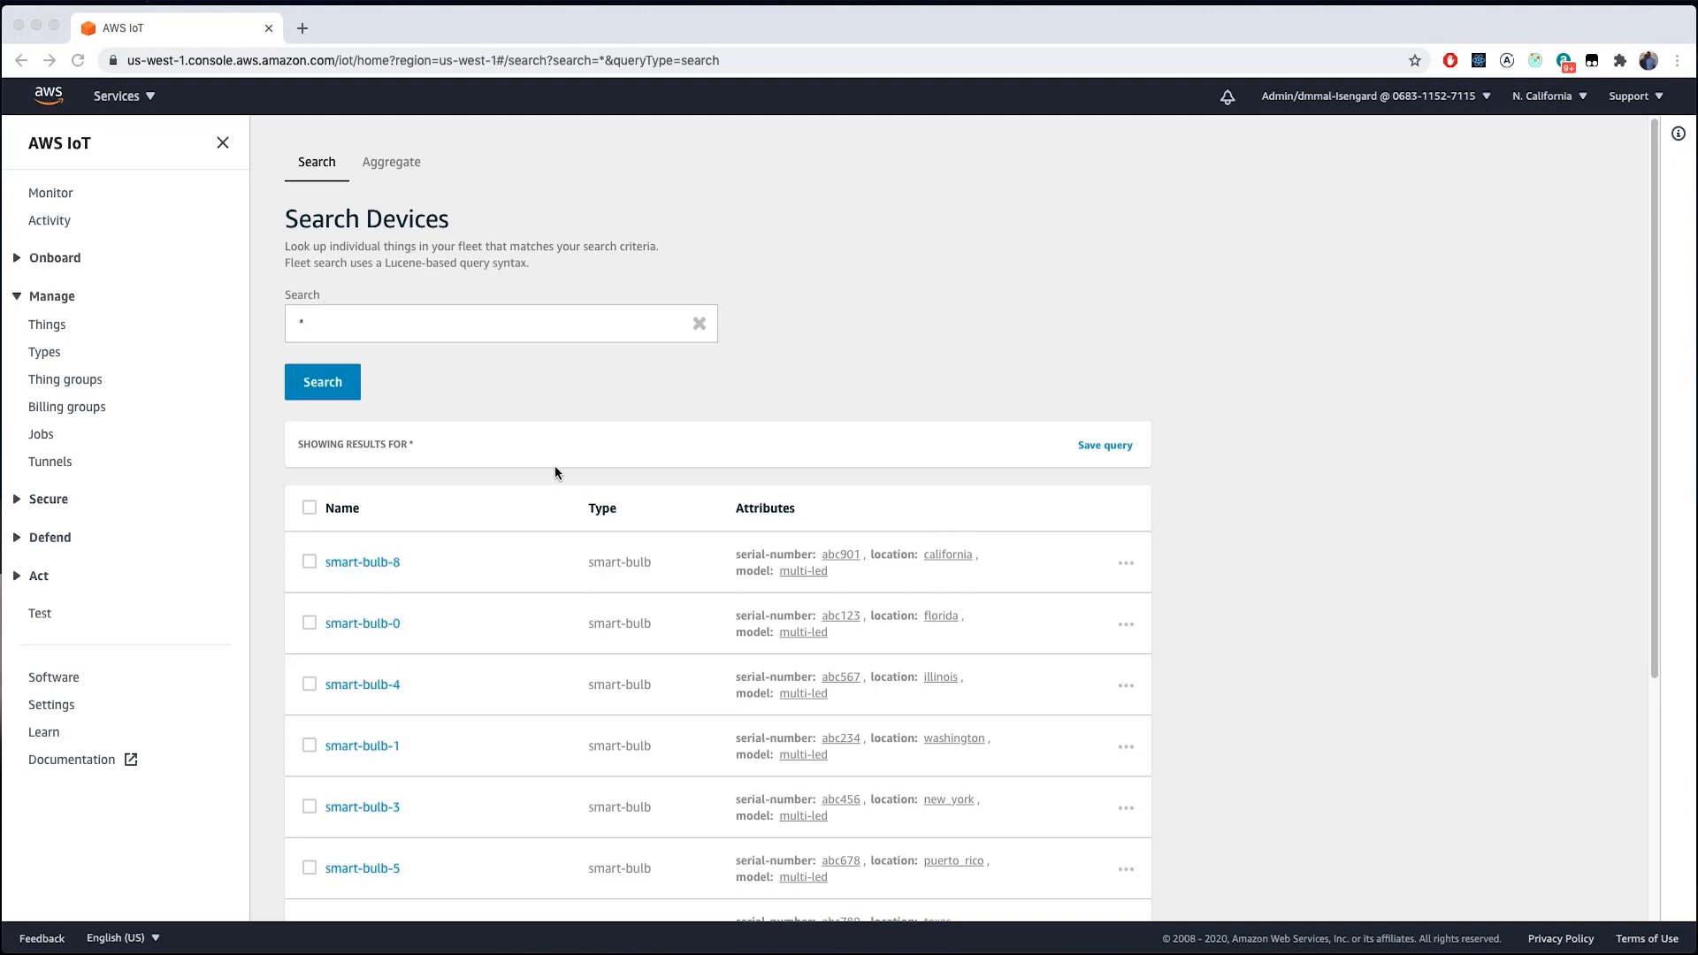
left_click(392, 162)
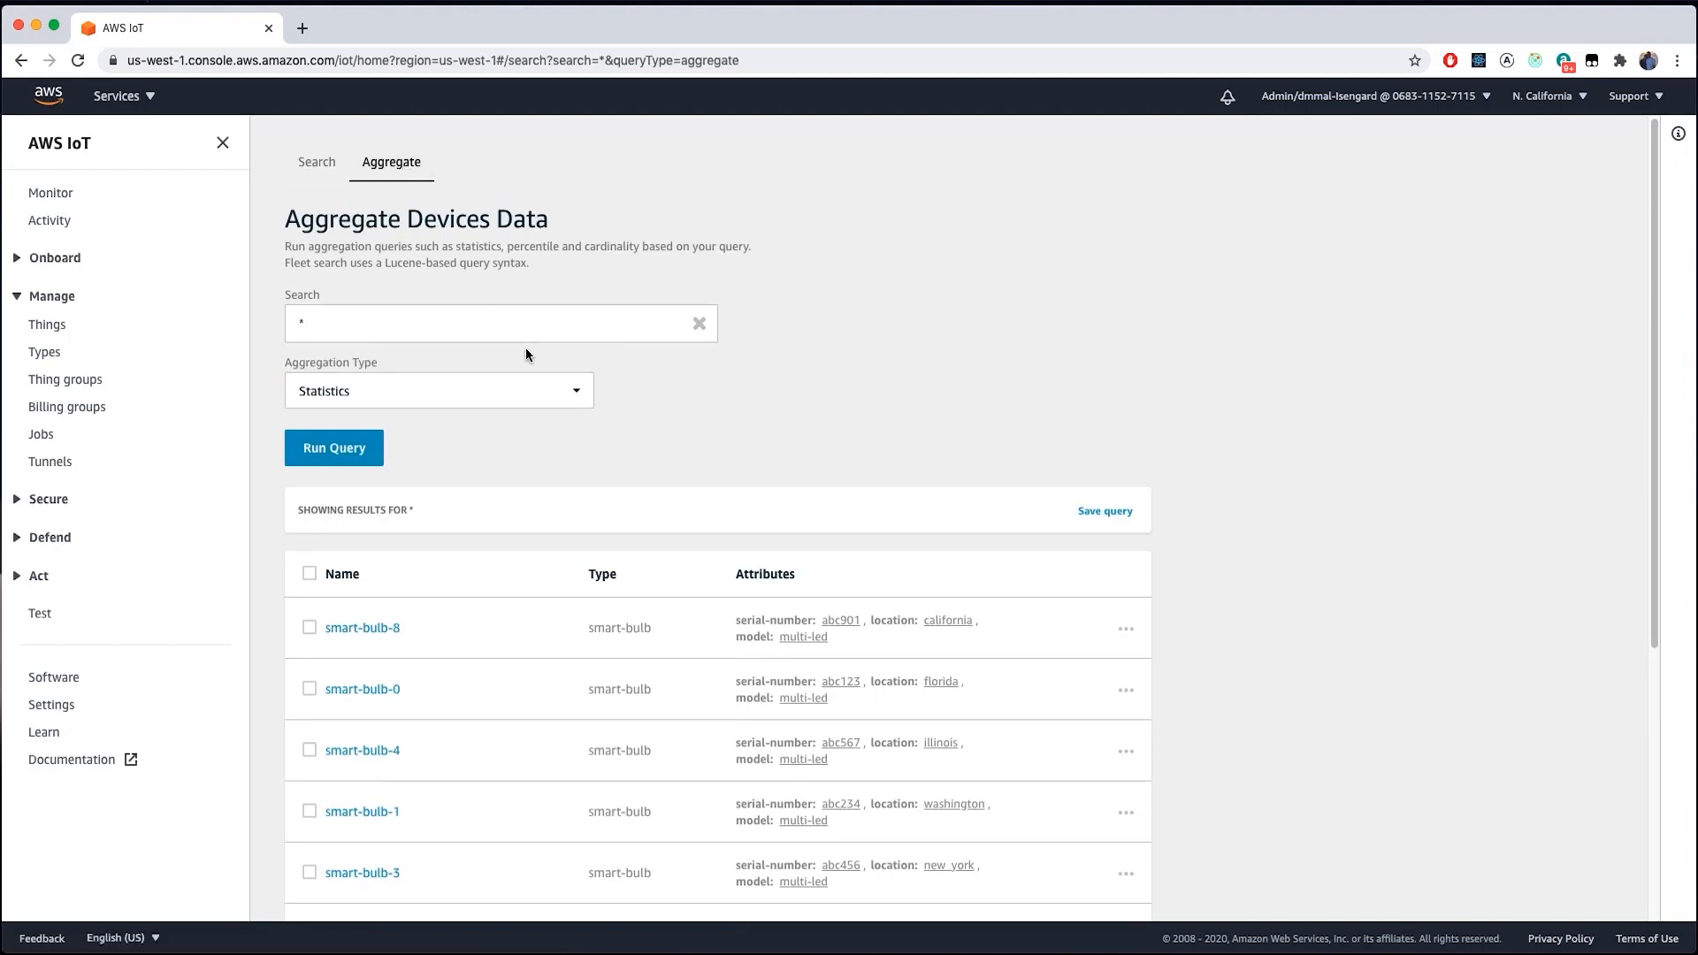
left_click(549, 395)
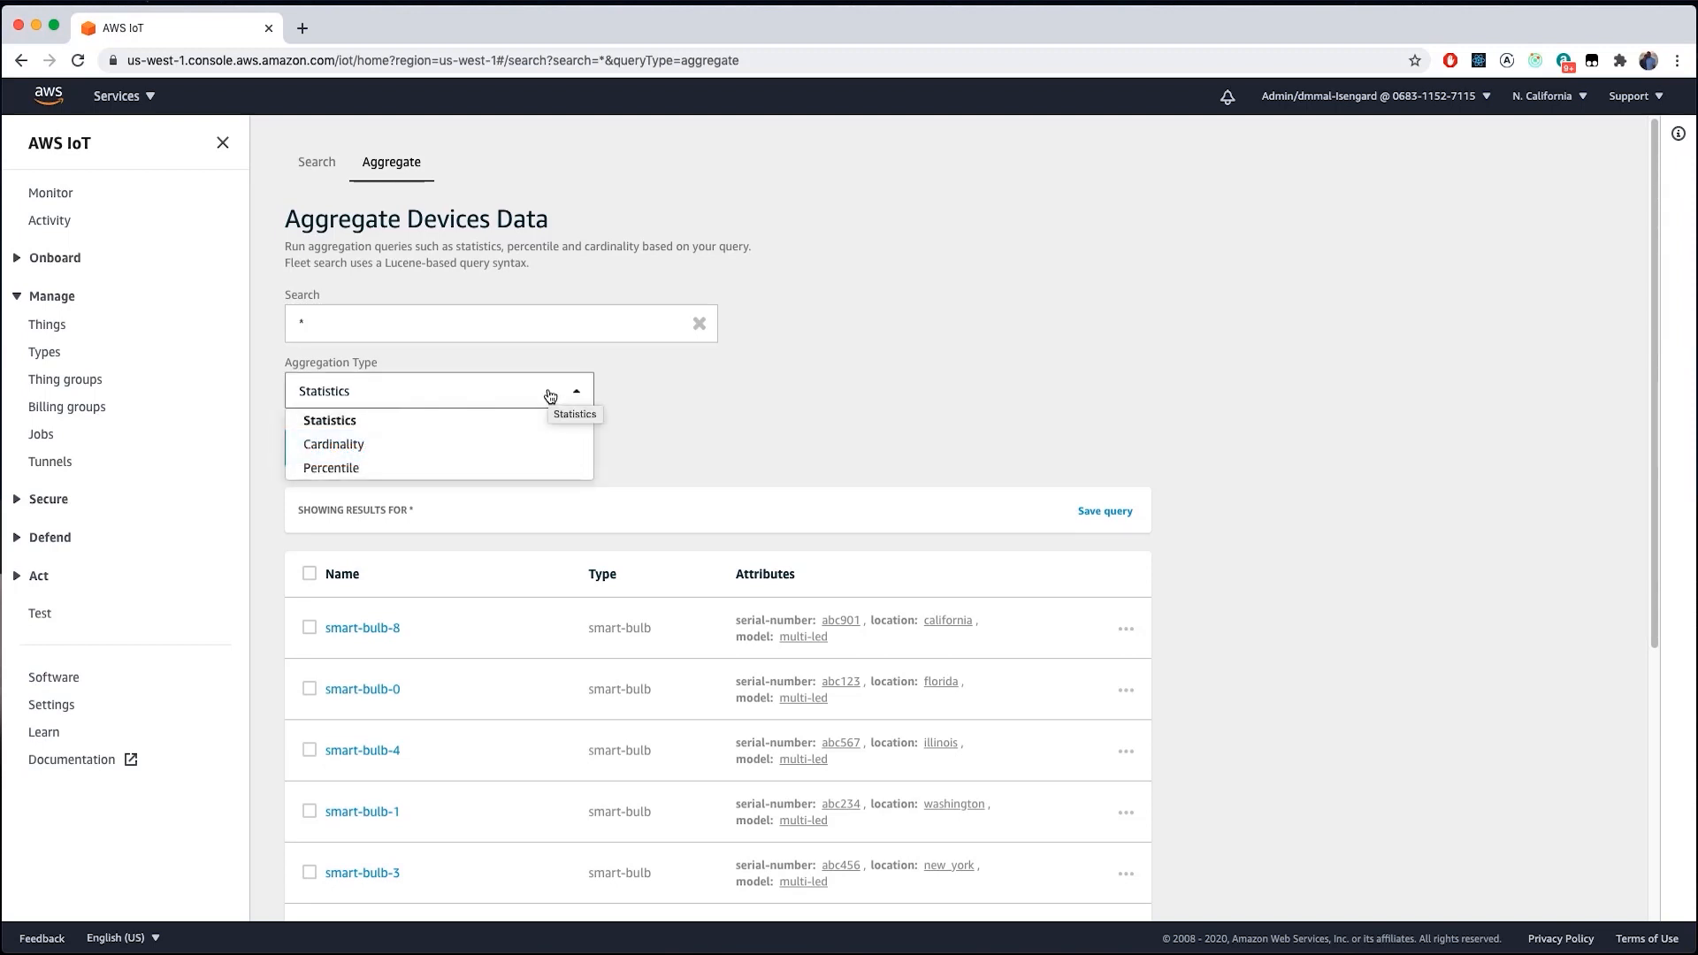
left_click(692, 412)
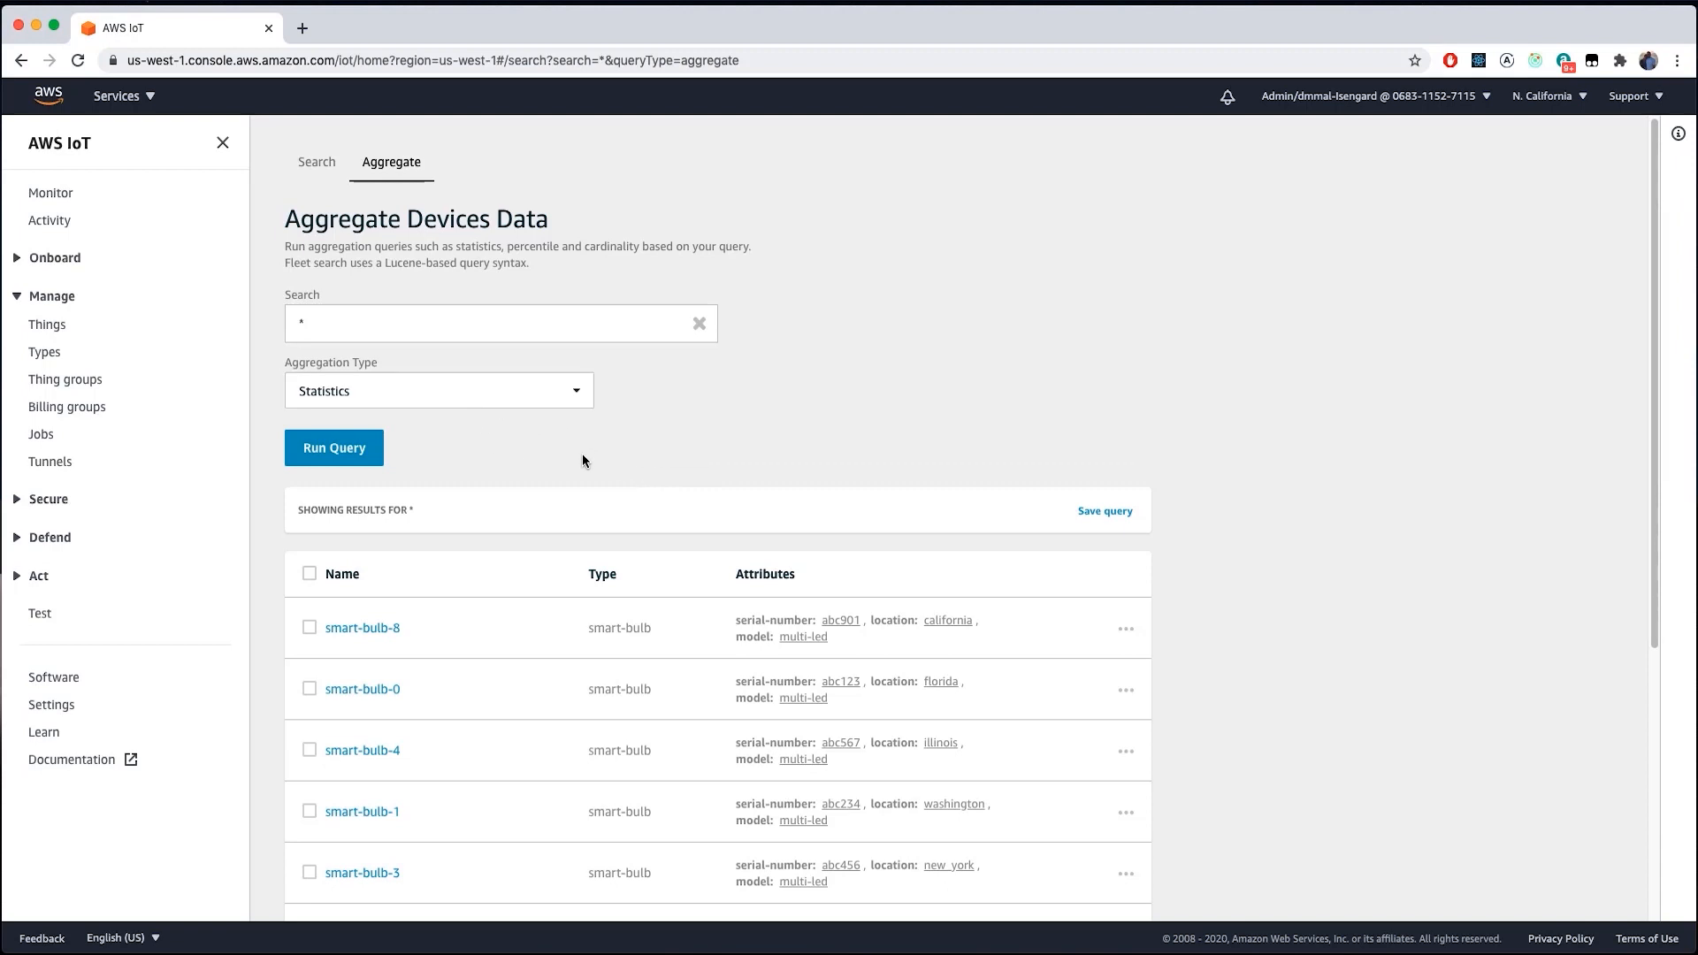
scroll(619, 496, "down", 1)
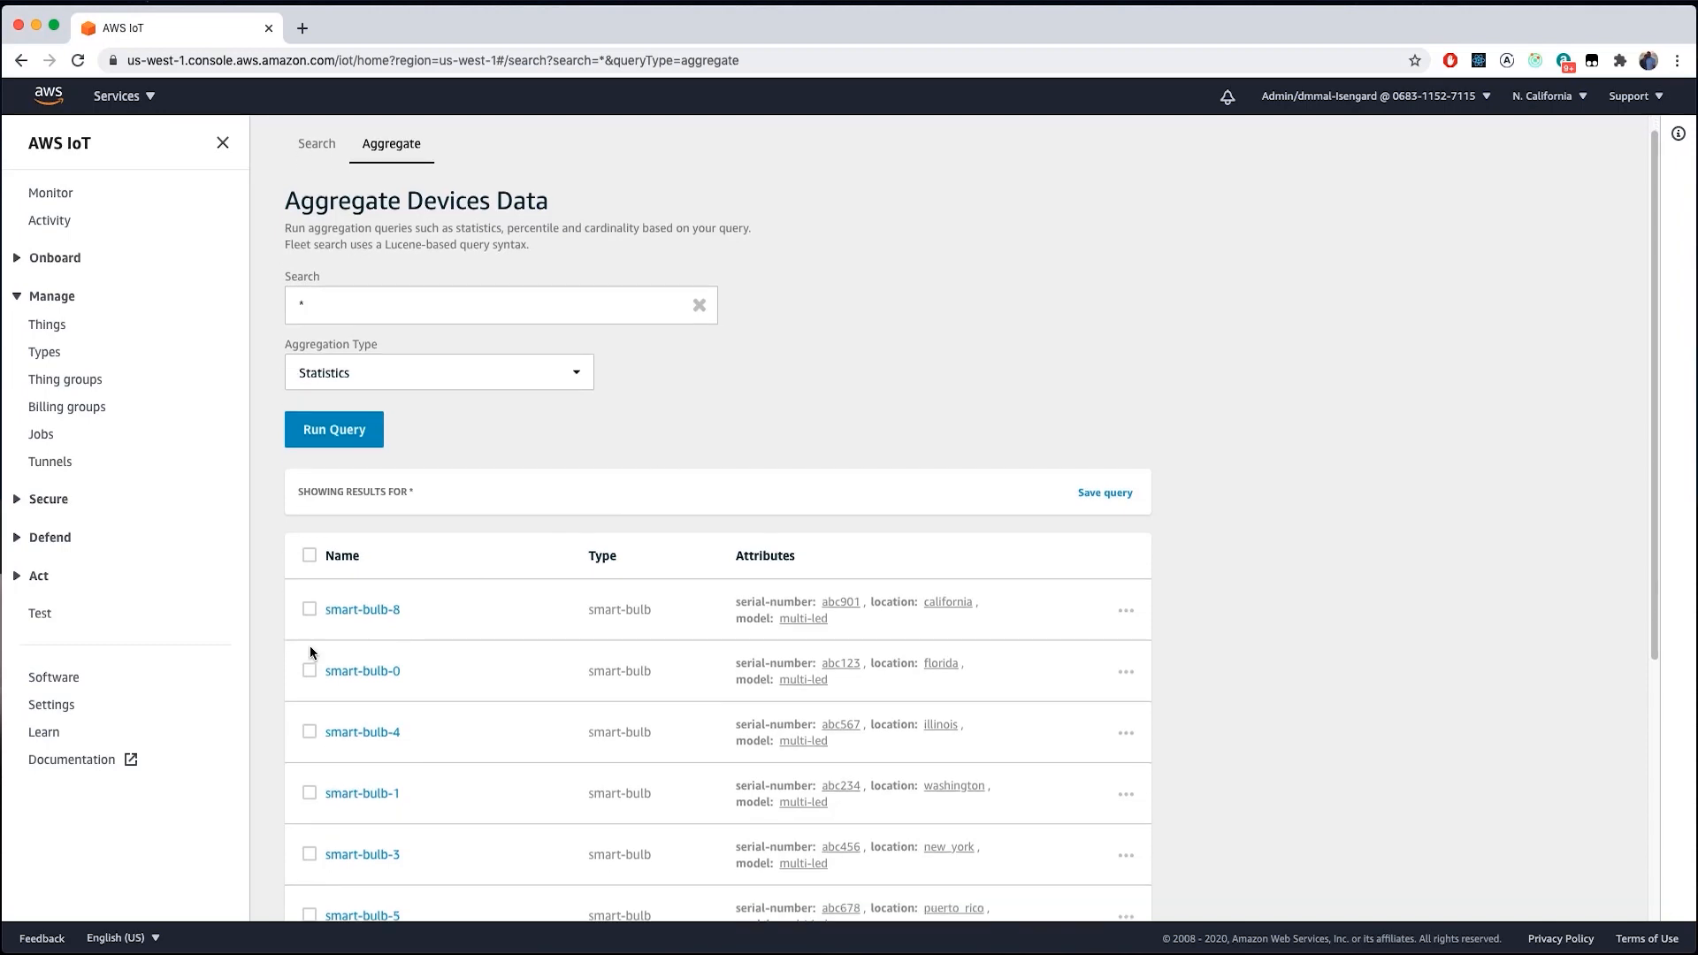
- In Settings, add custom field shadow.reported.temperature of type Number and update search settings
left_click(62, 704)
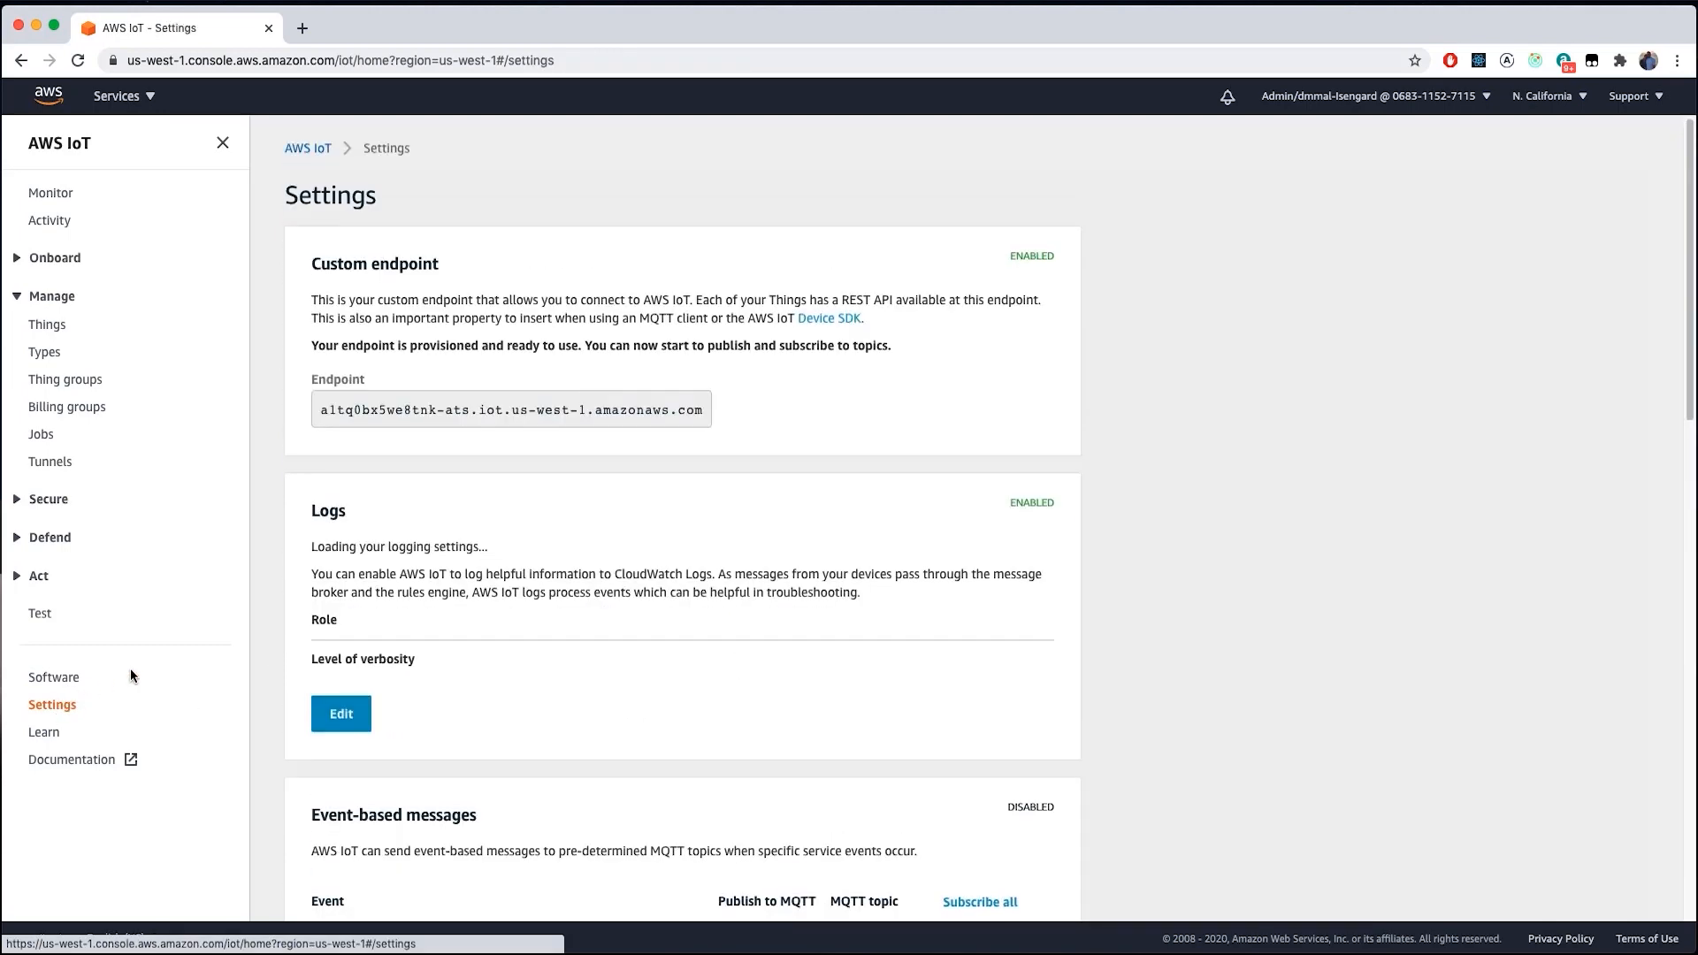
scroll(534, 558, "down", 15)
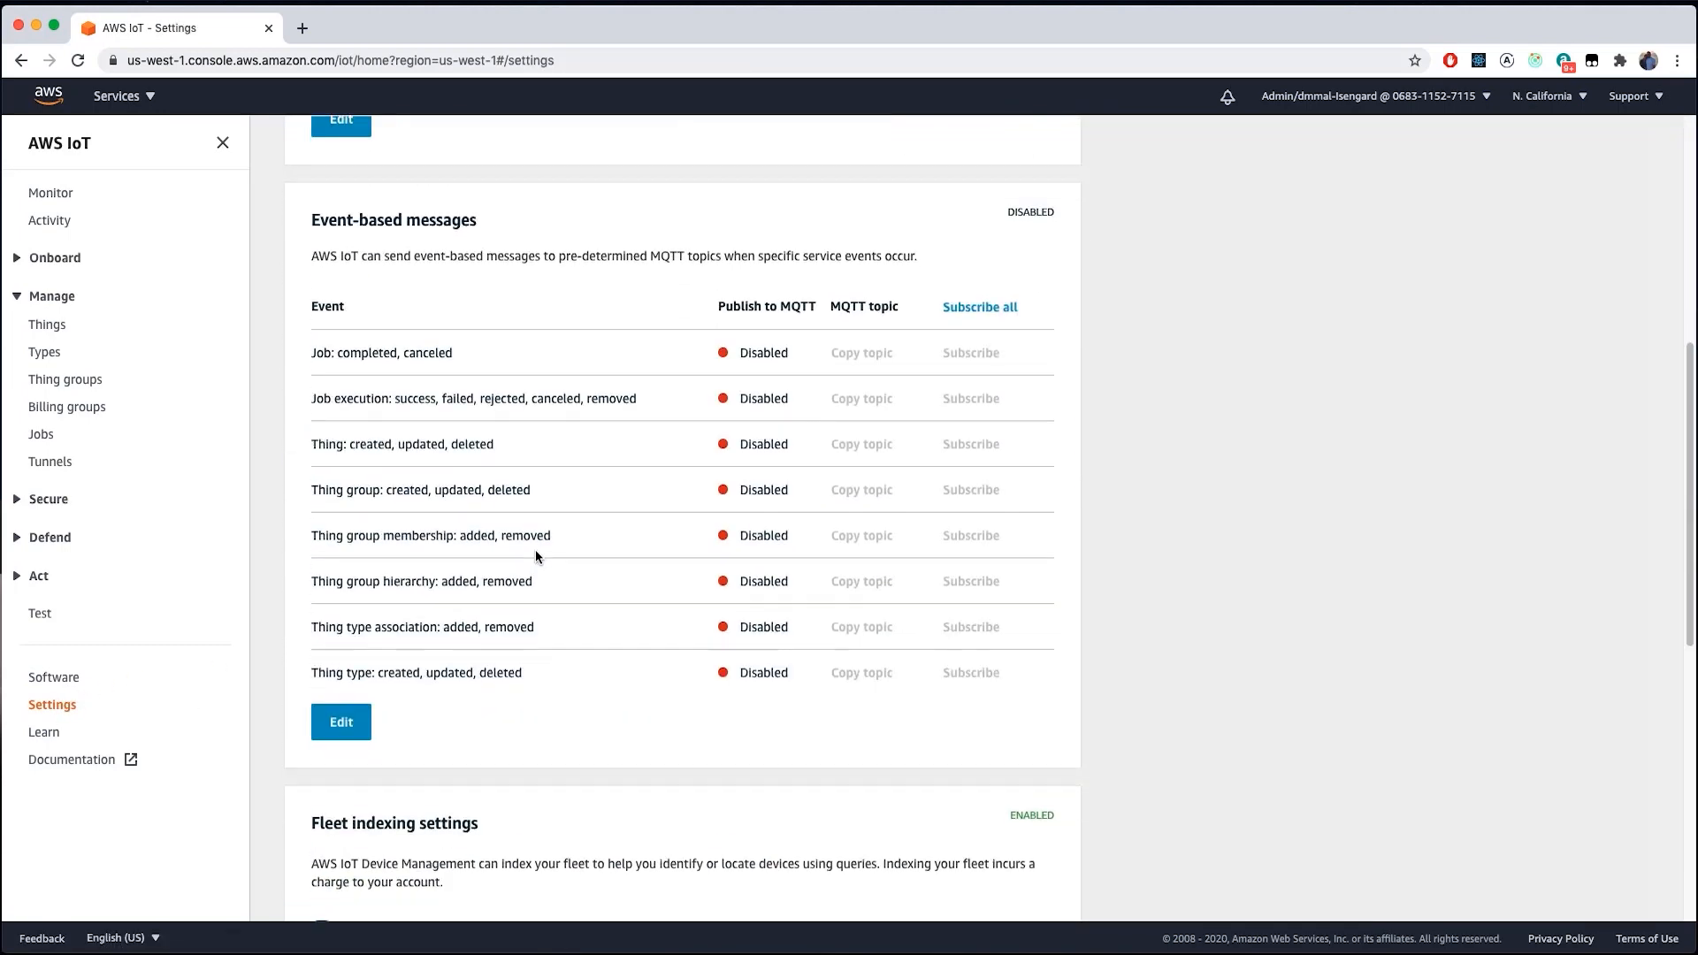
scroll(534, 552, "down", 5)
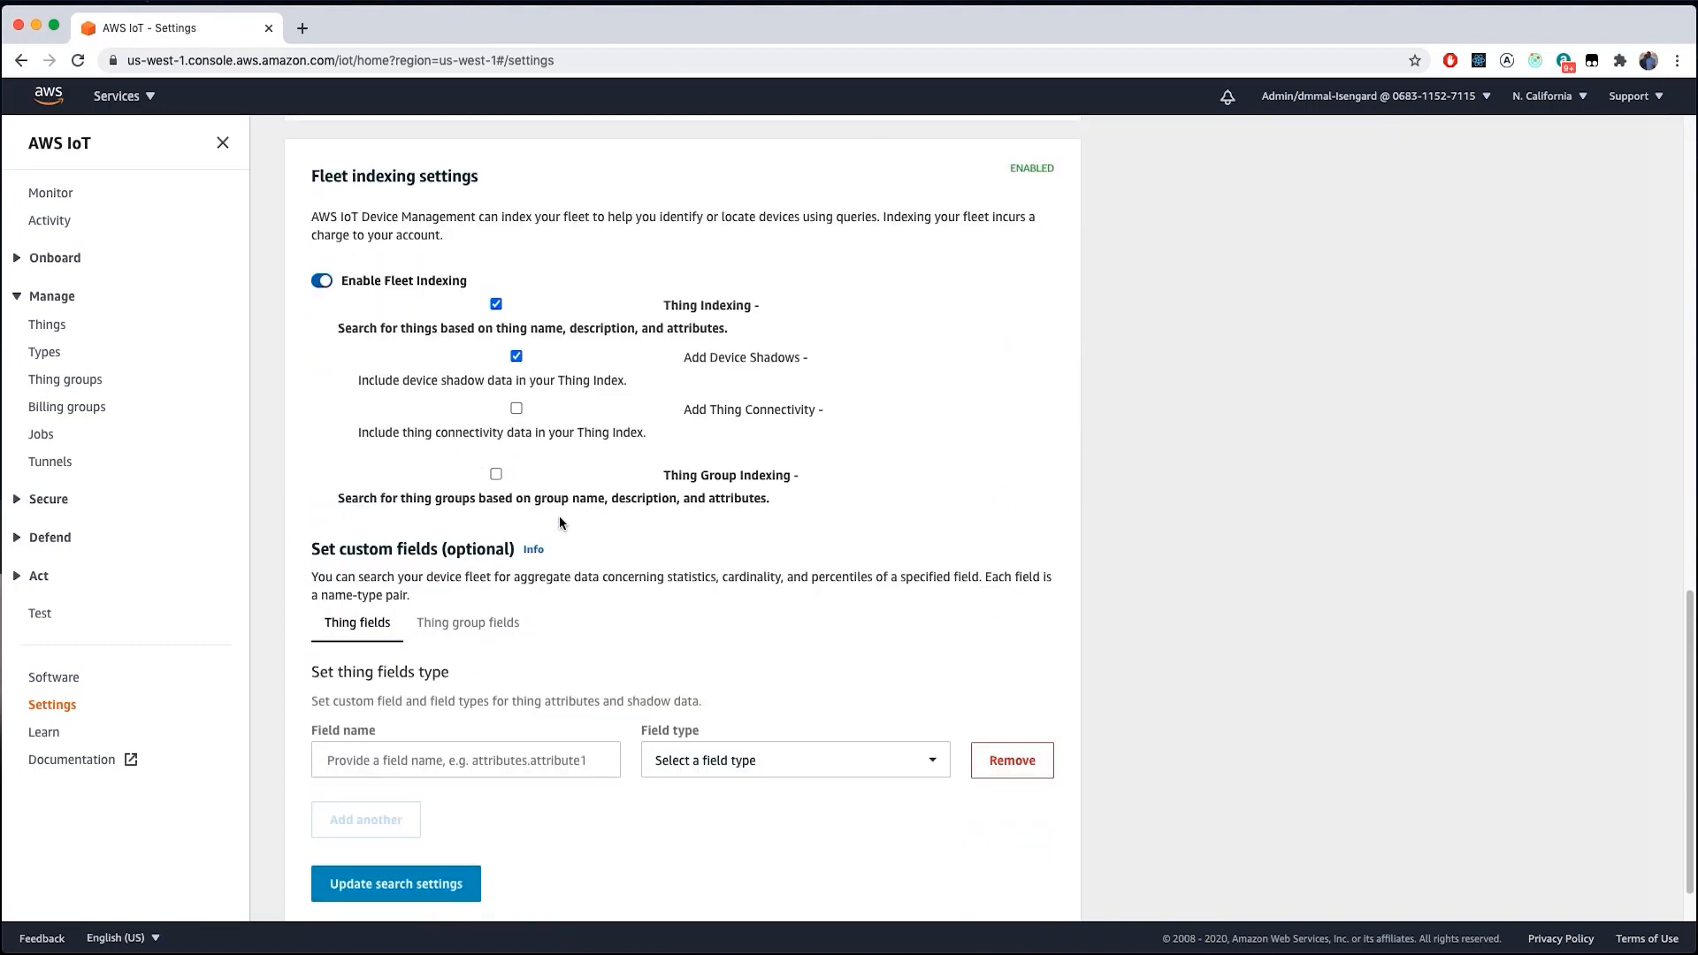
scroll(553, 623, "down", 1)
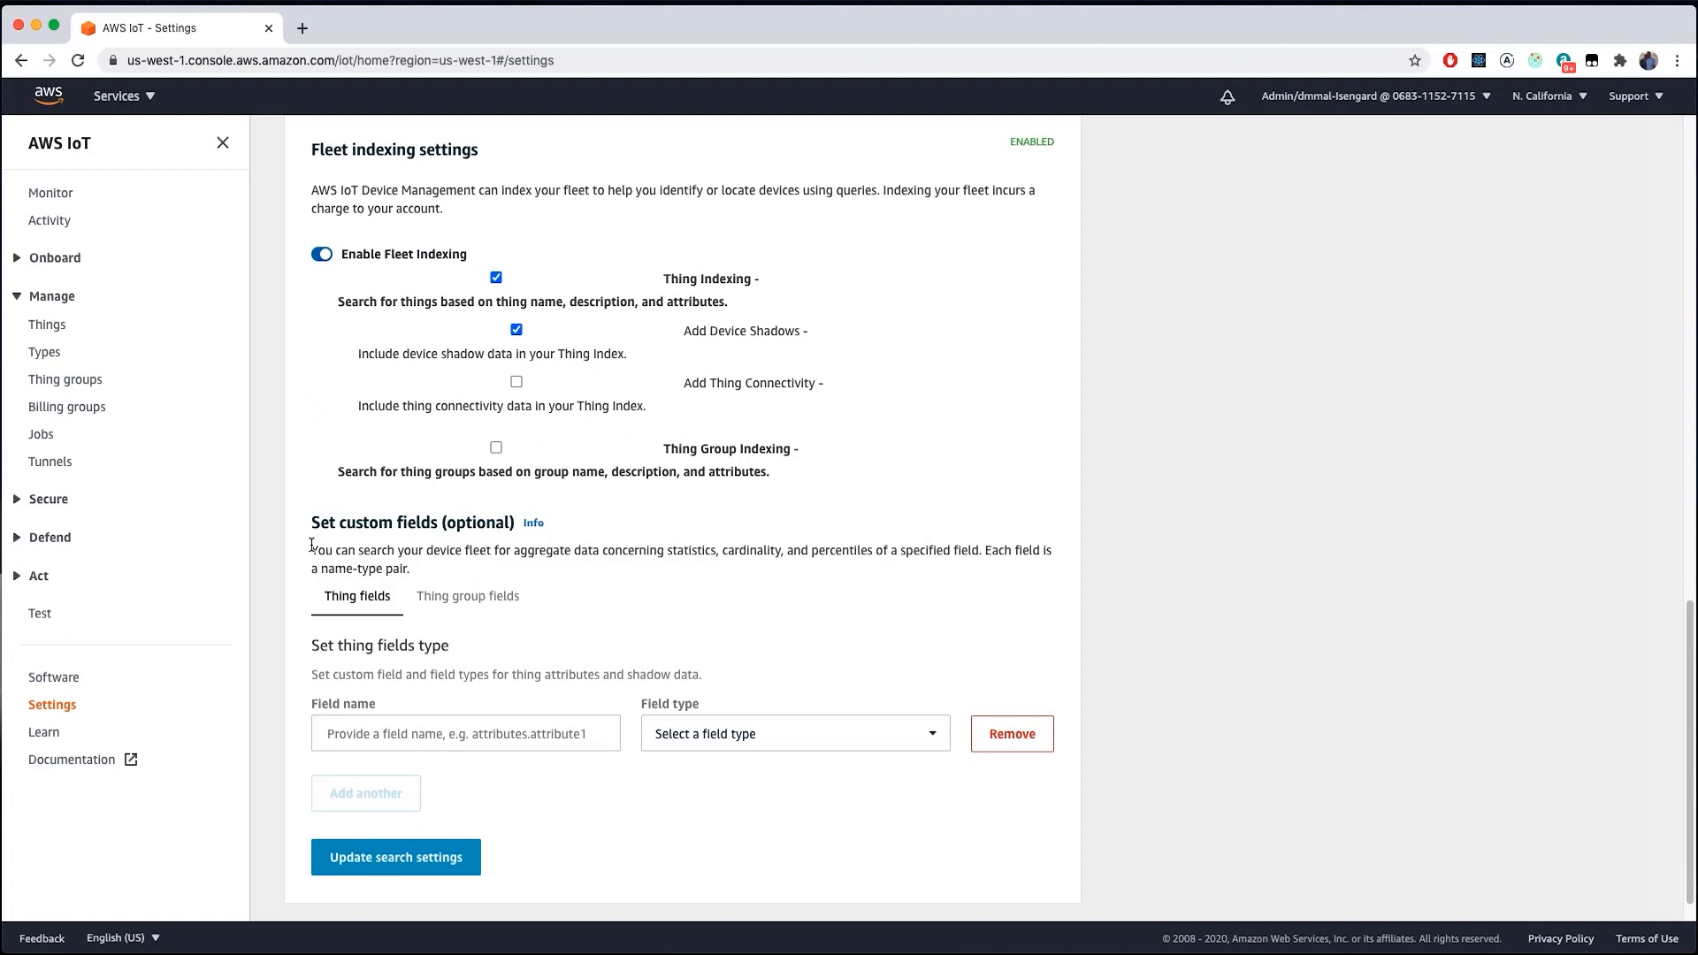
left_click(371, 737)
type("shadow.reported.temperature")
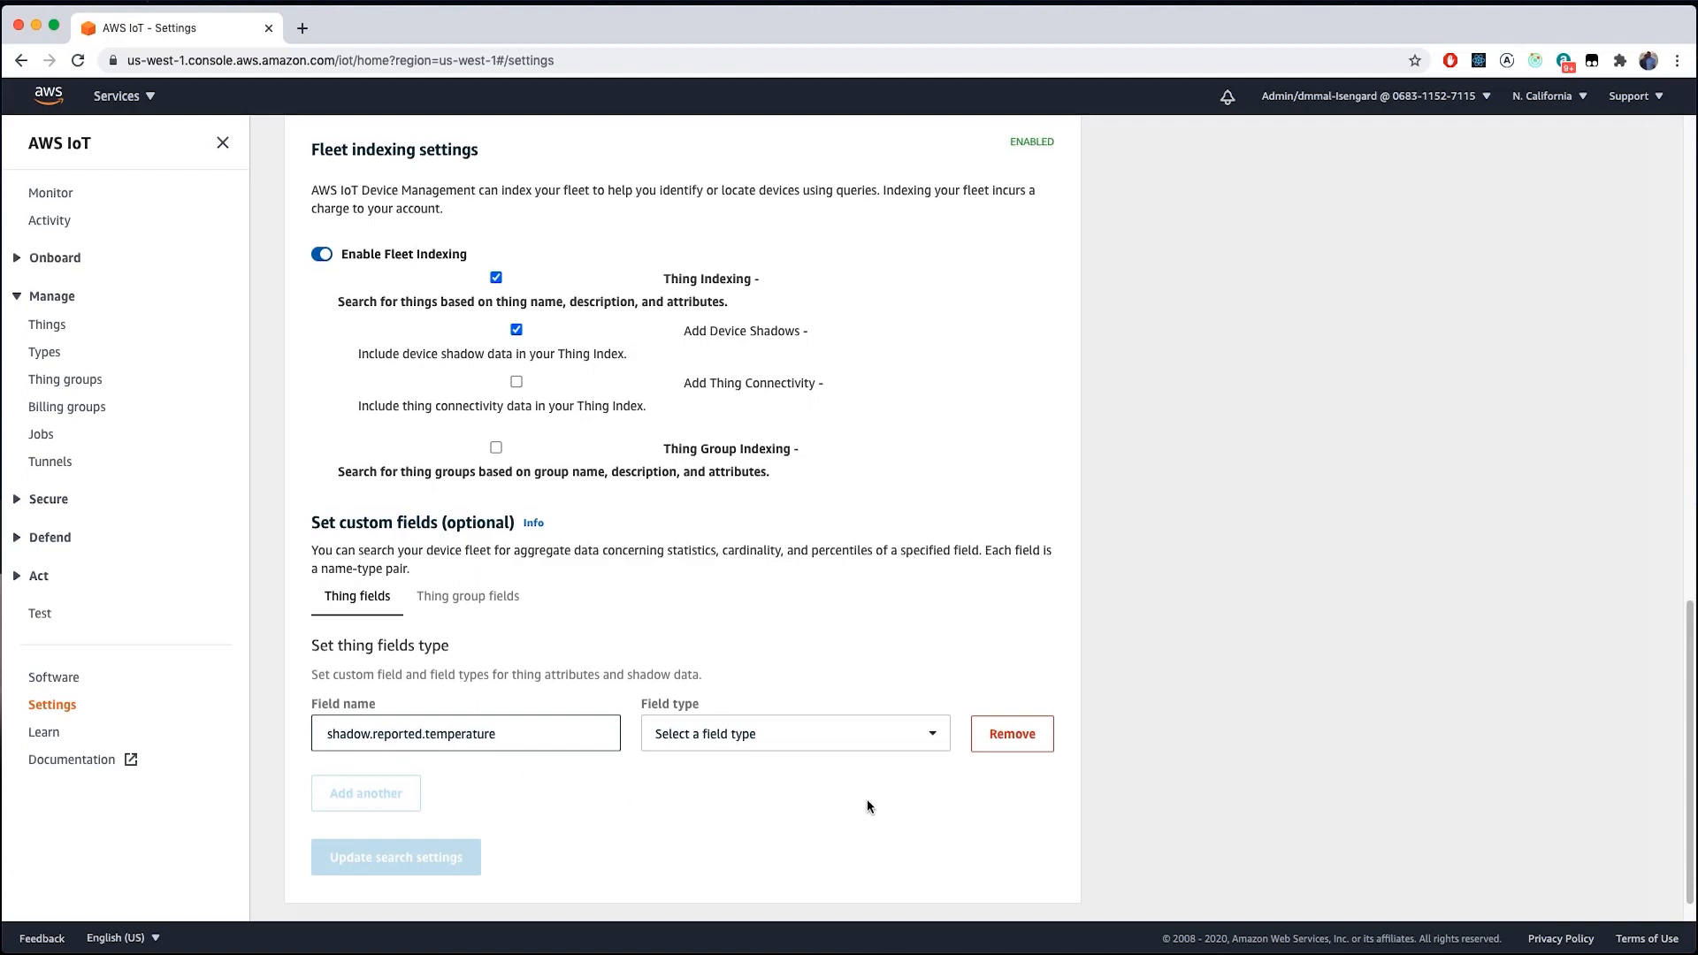
left_click(930, 737)
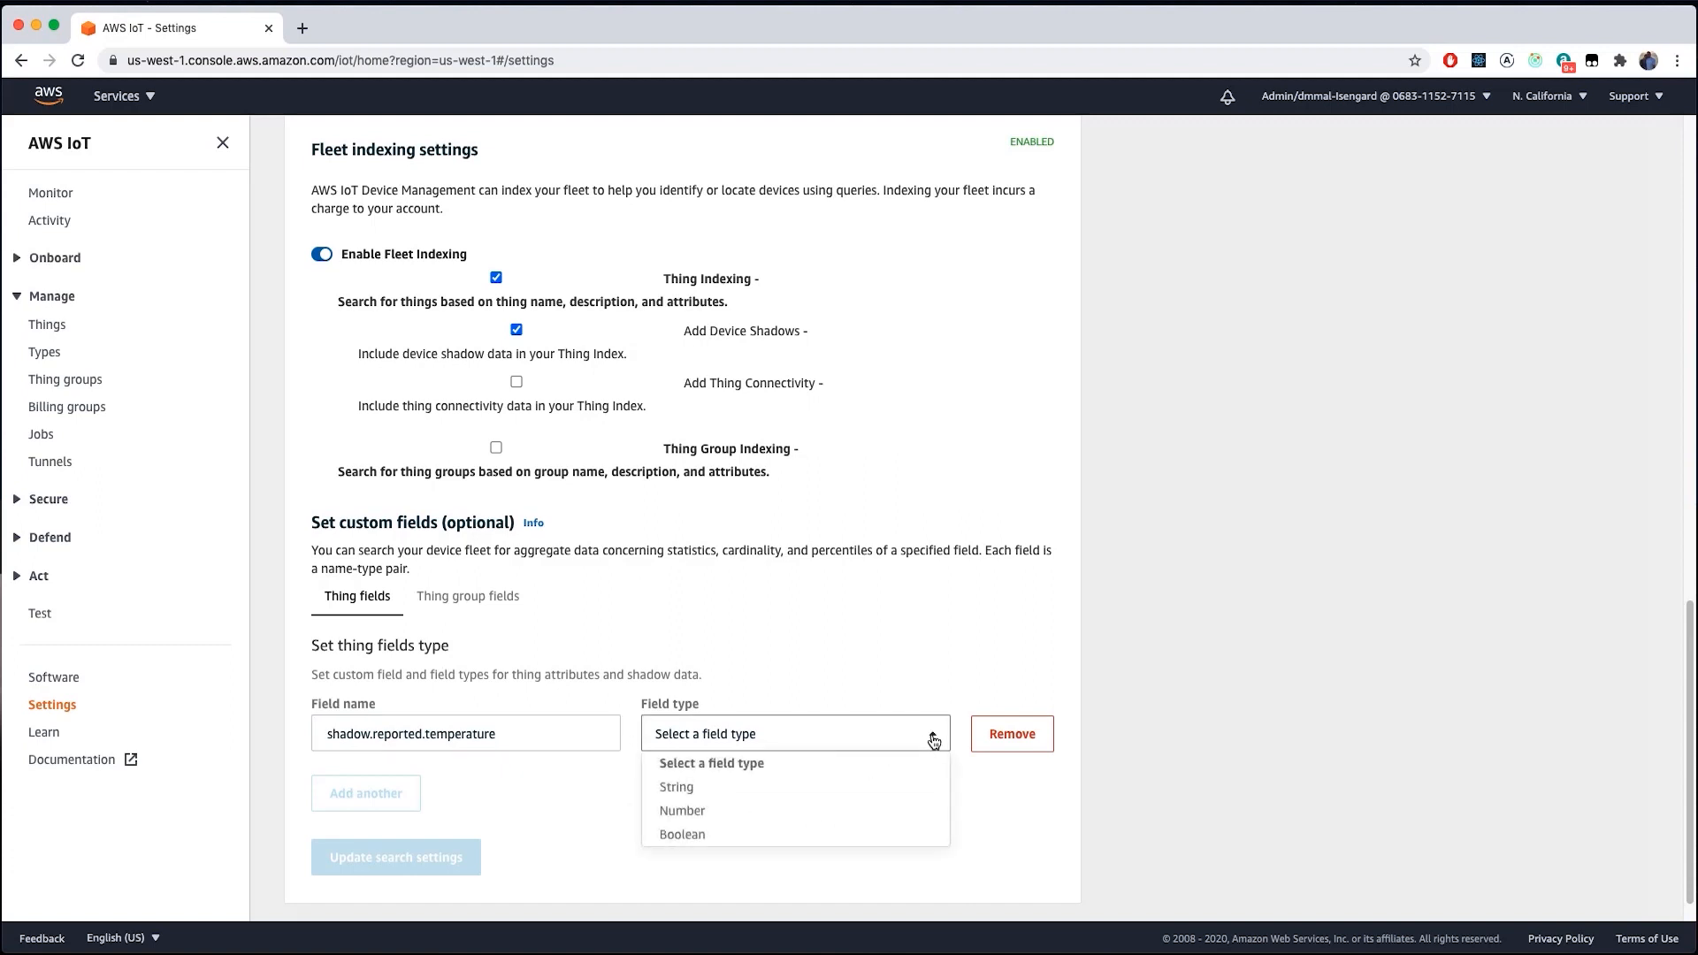
left_click(745, 810)
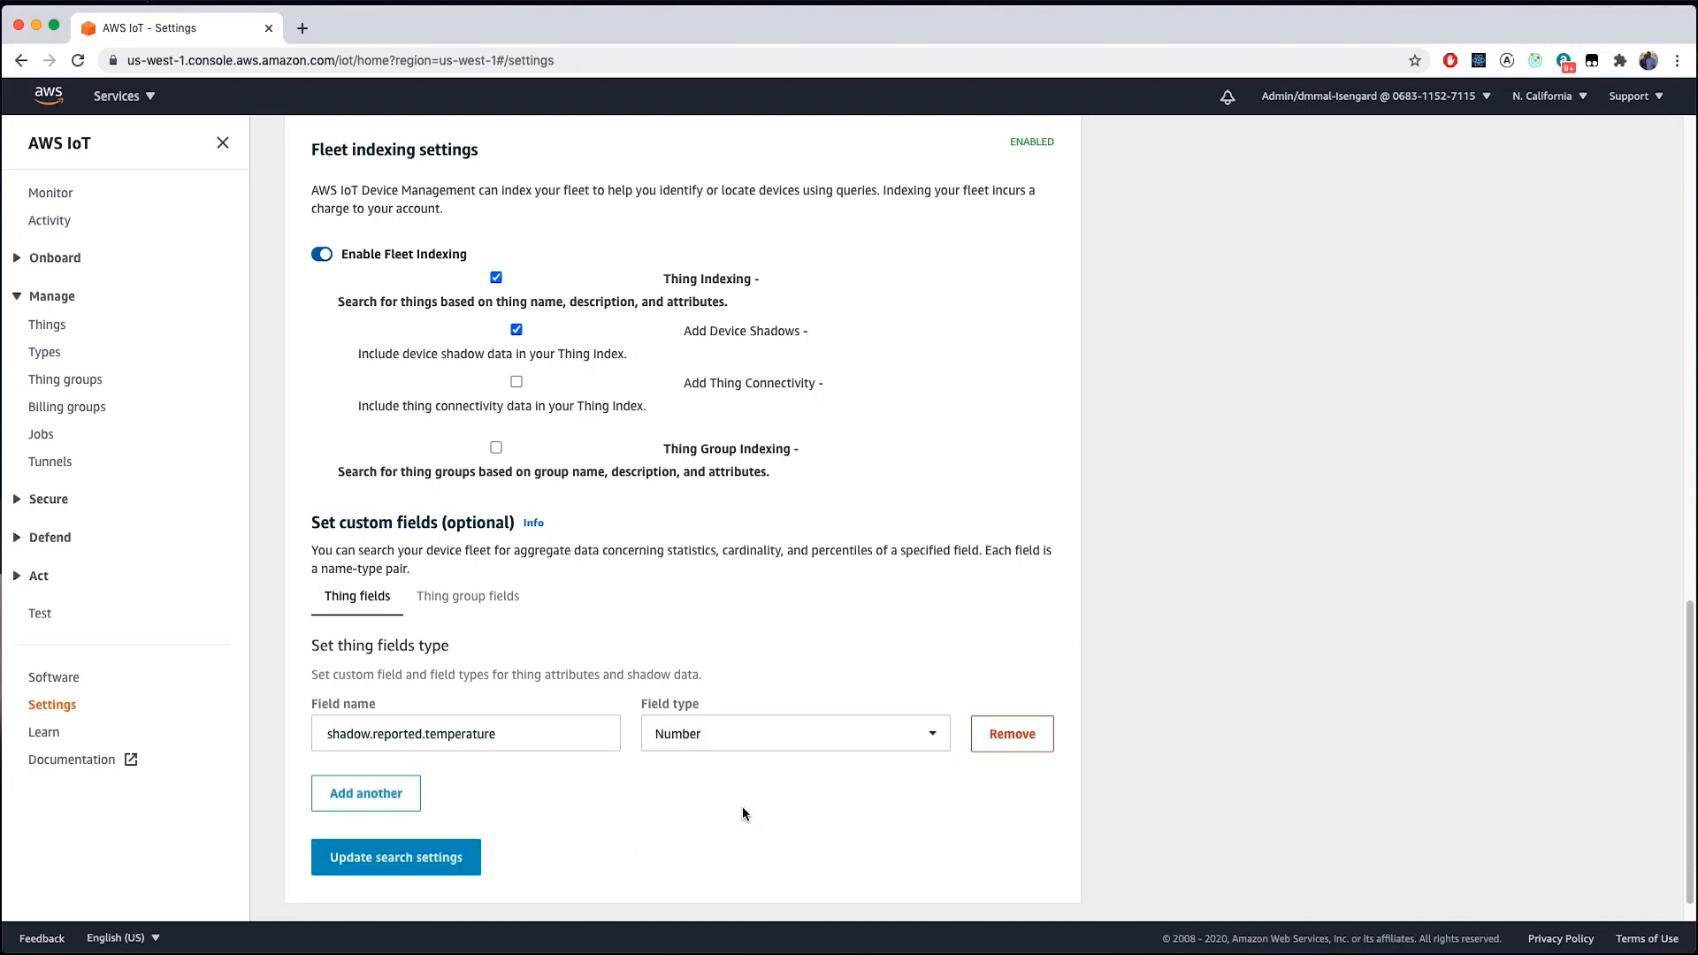
left_click(378, 868)
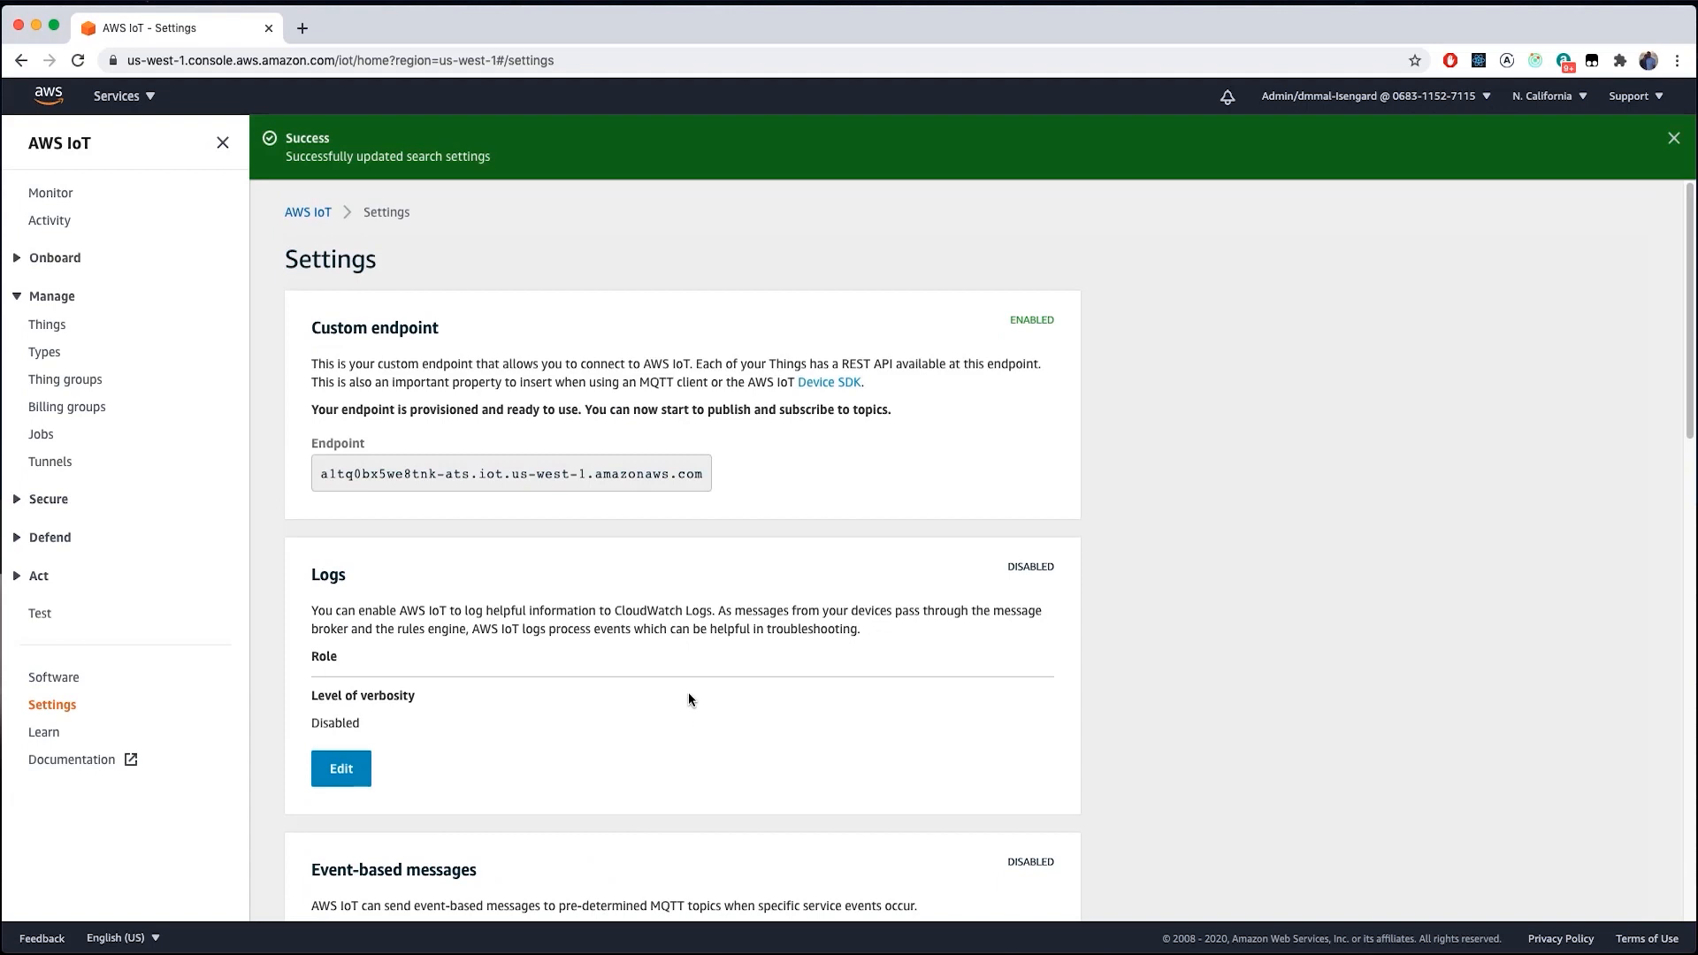
- Go through Things and Fleet Indexing to reach the Run Aggregations query page
left_click(49, 326)
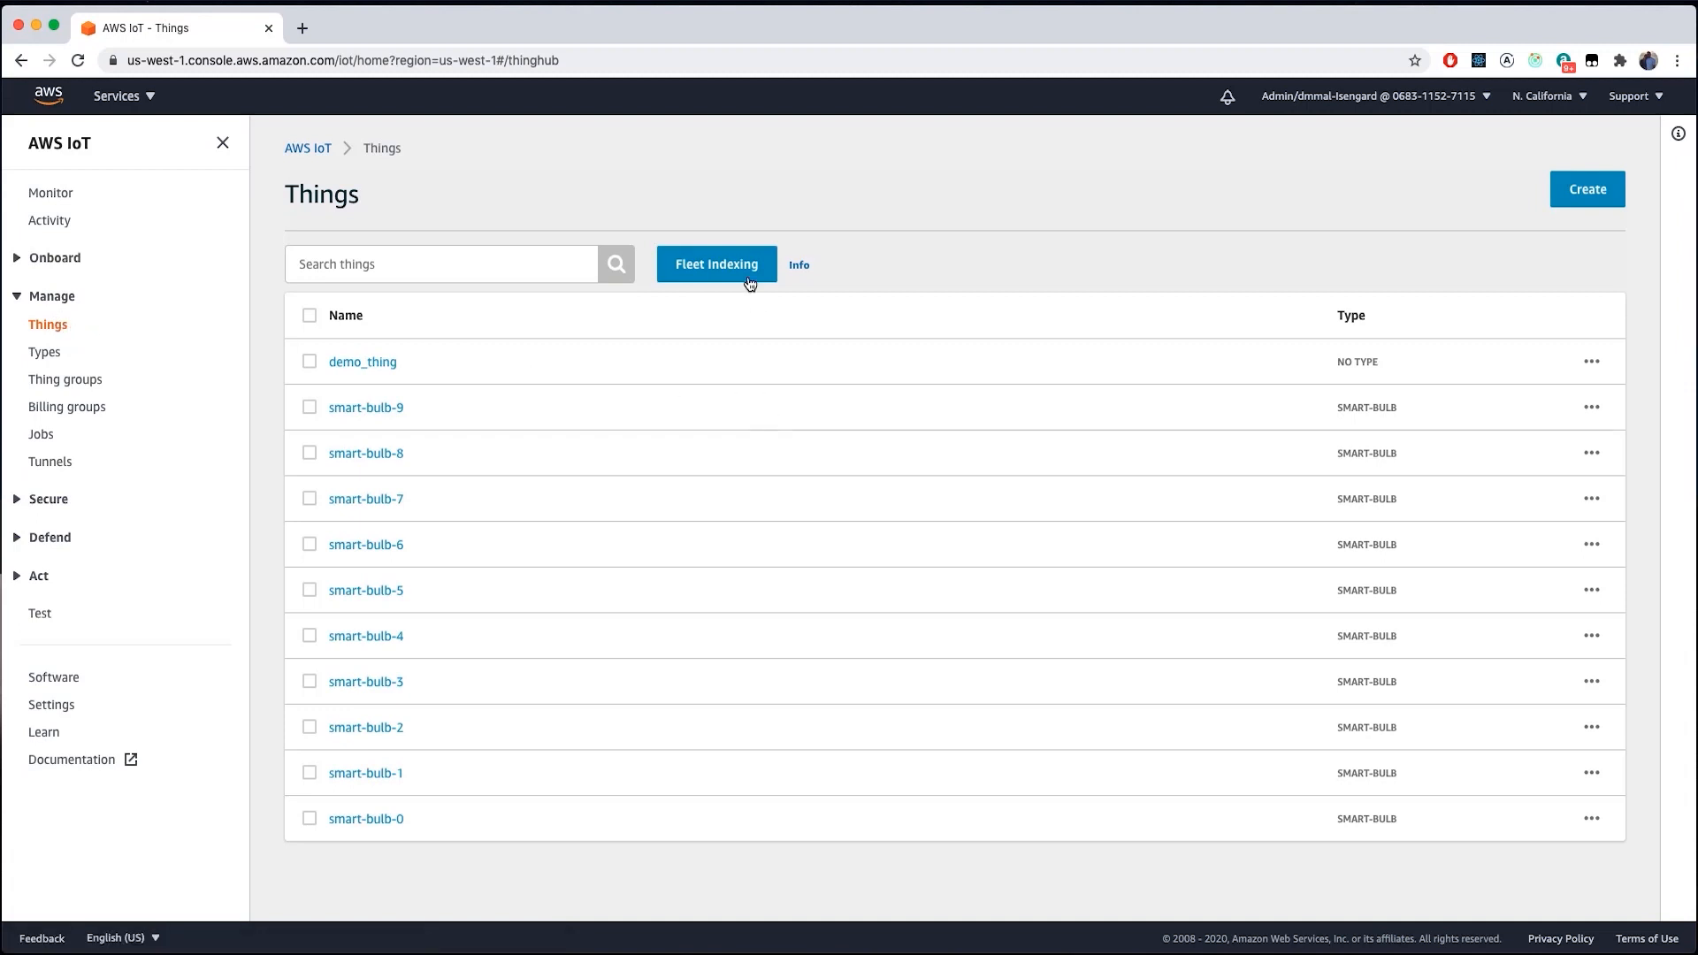
left_click(716, 267)
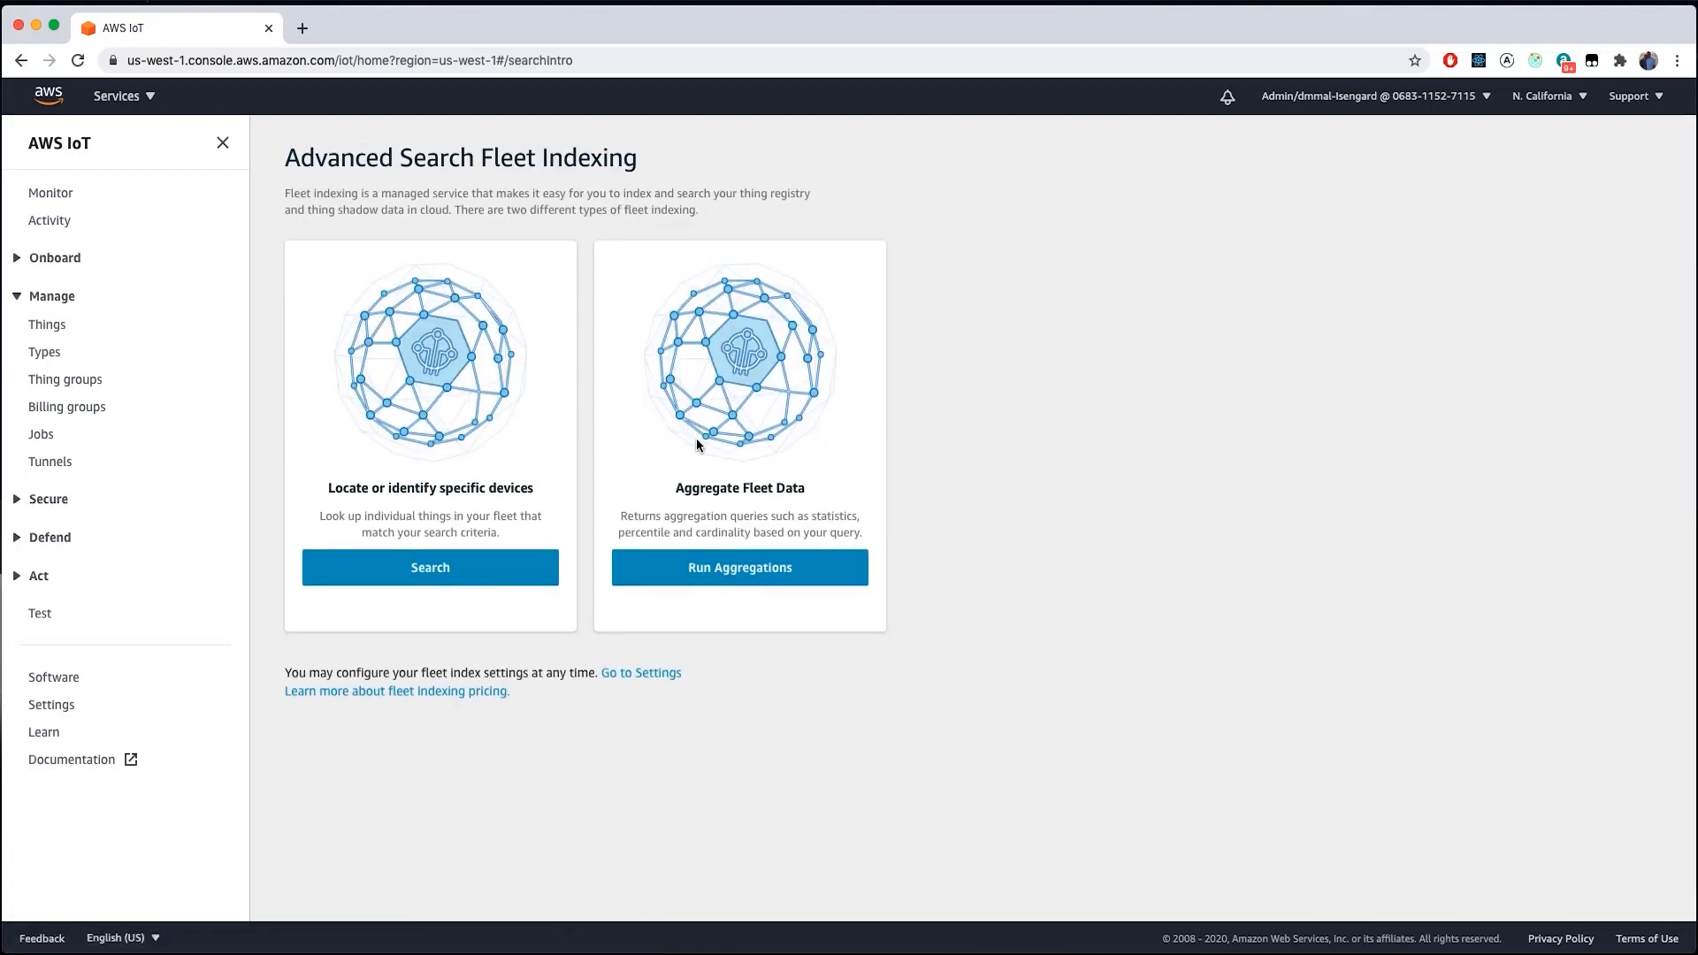
left_click(739, 559)
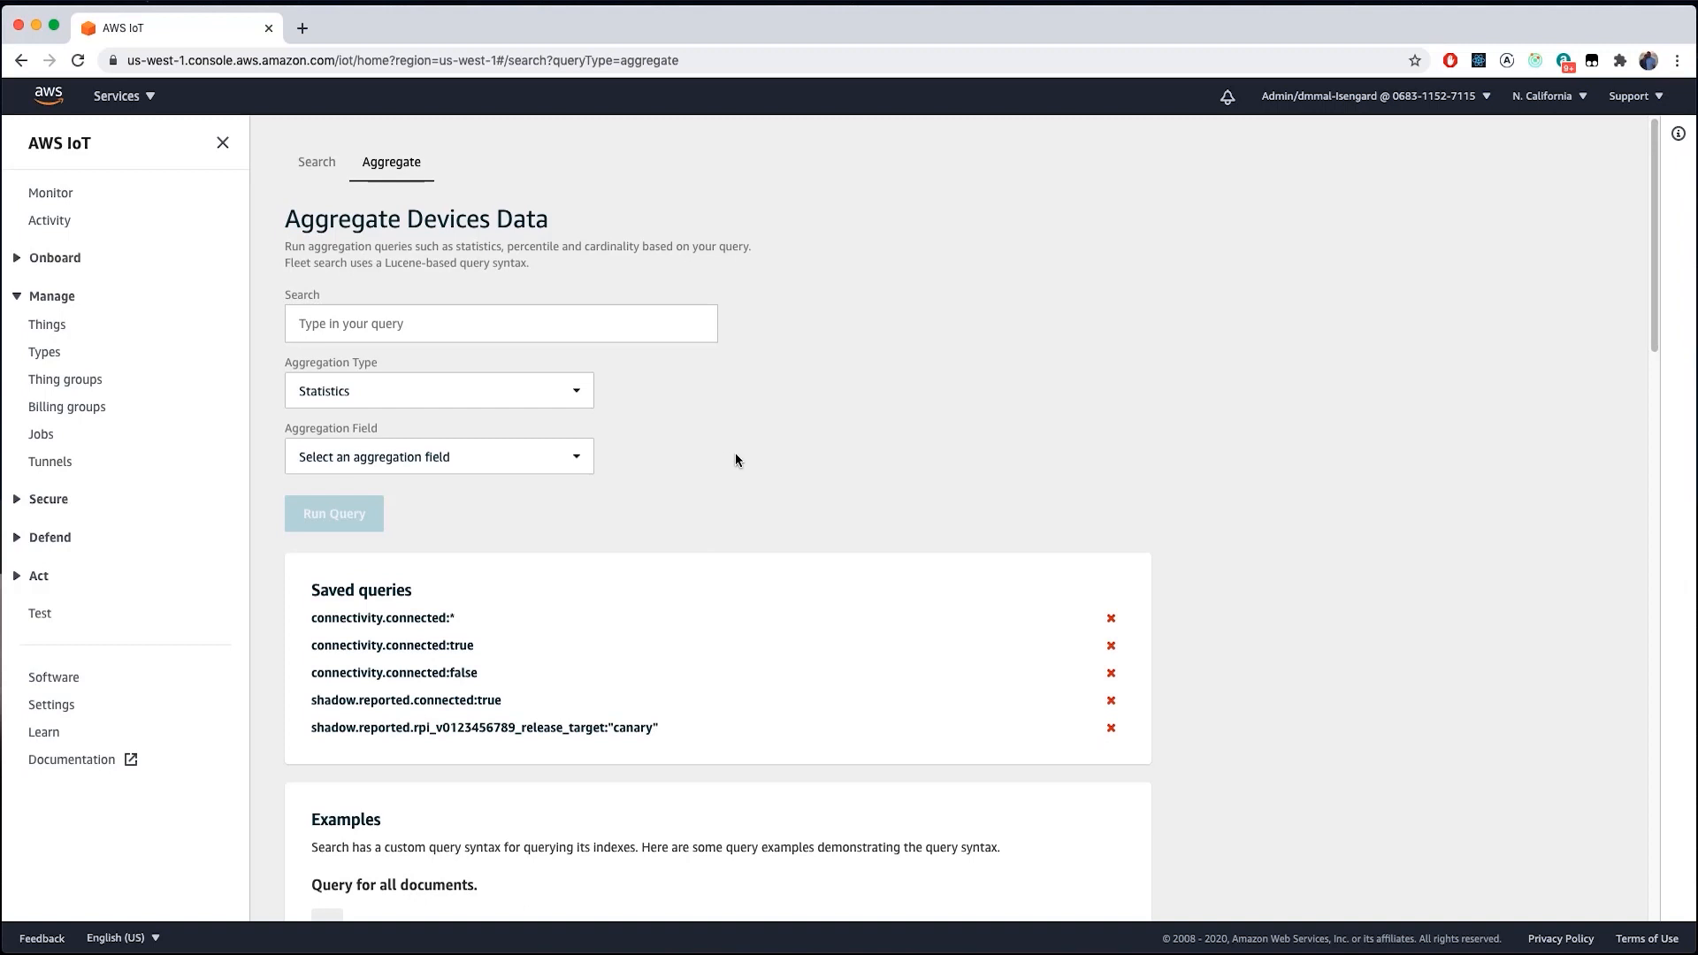
- Run Statistics on shadow.reported.temperature for query *: count 9, average 76.33, max 101, min 33
left_click(441, 323)
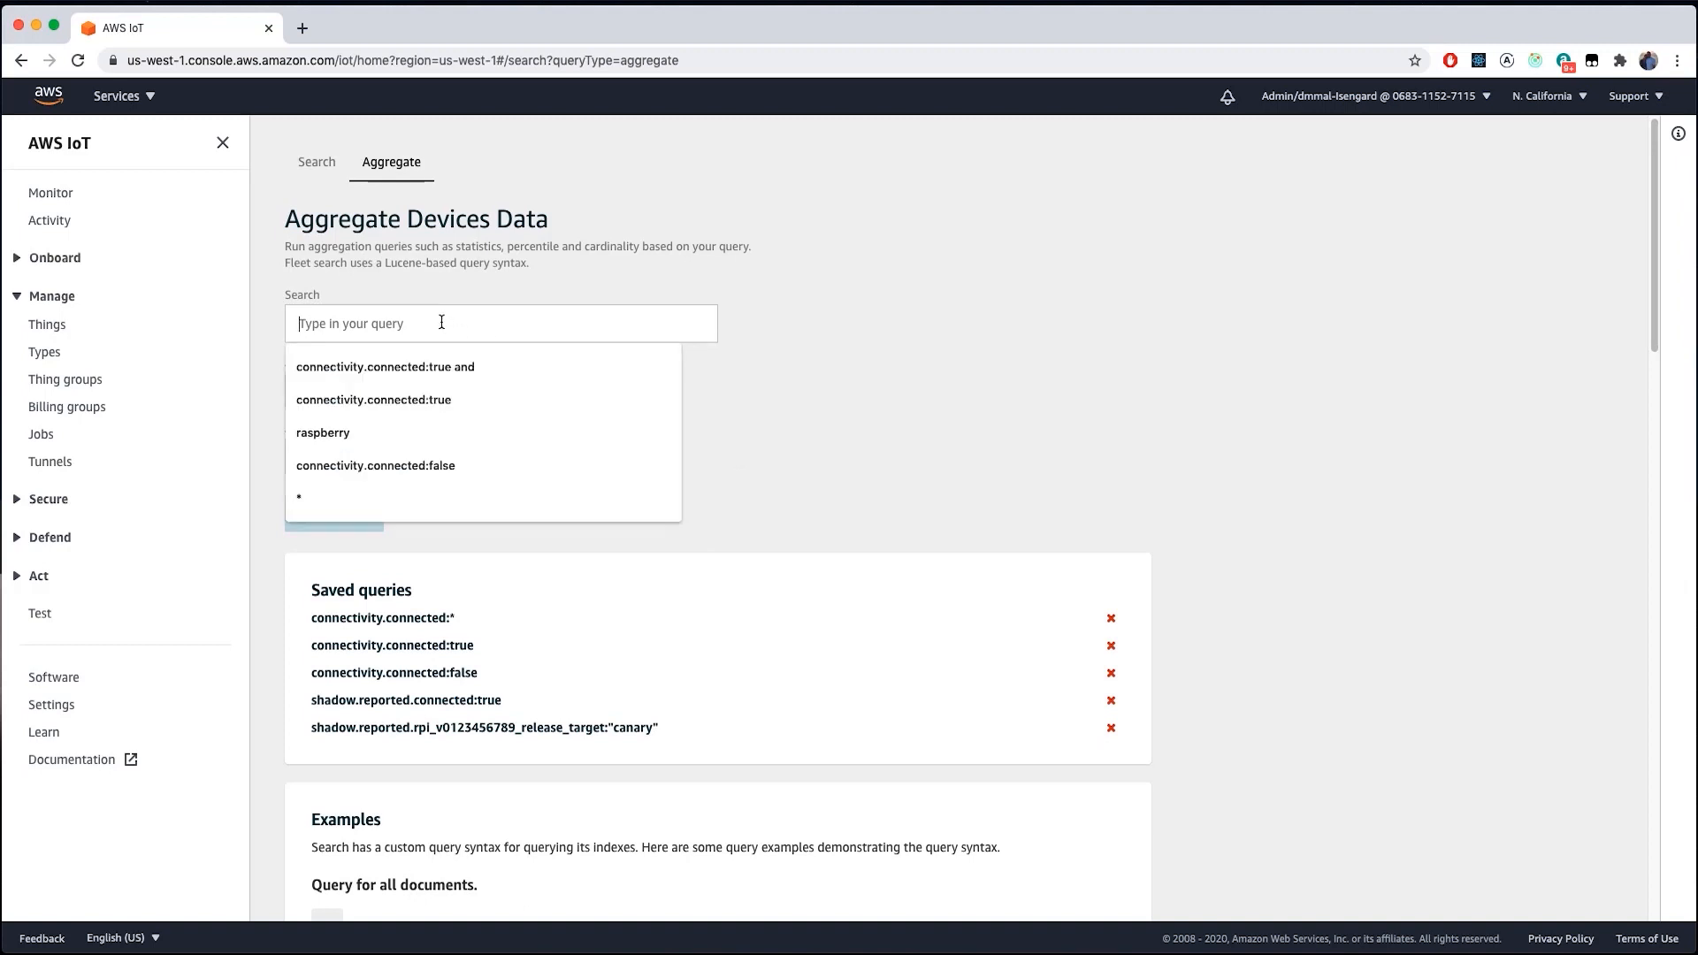
type("*")
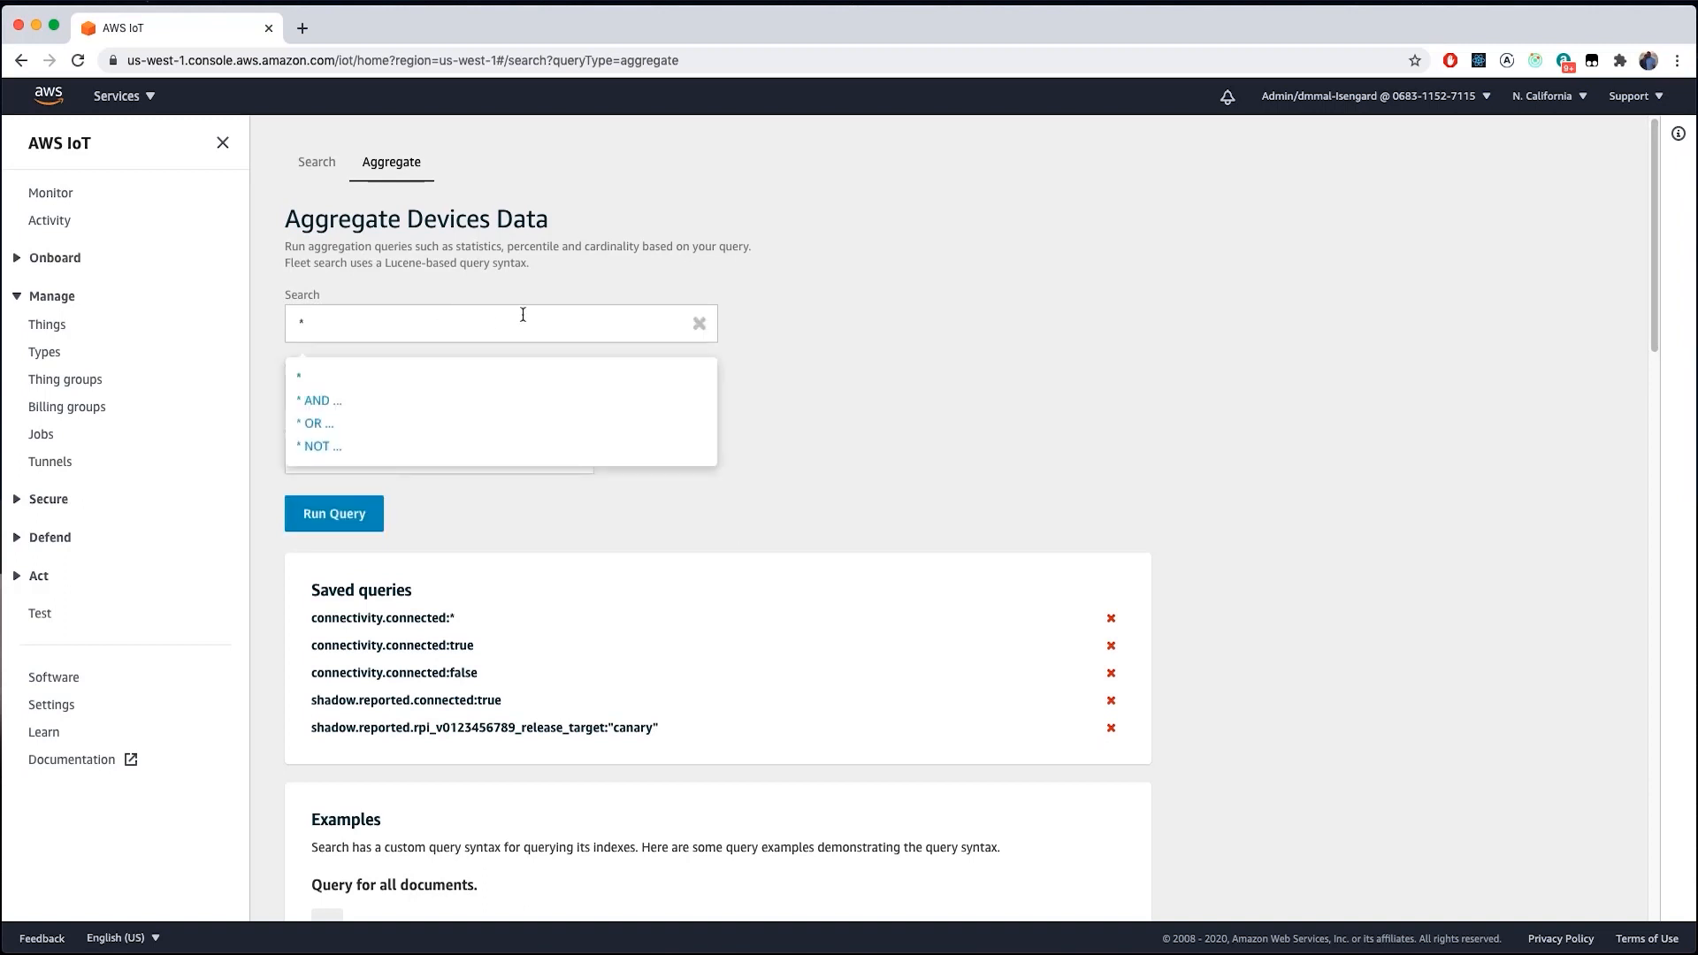
left_click(837, 302)
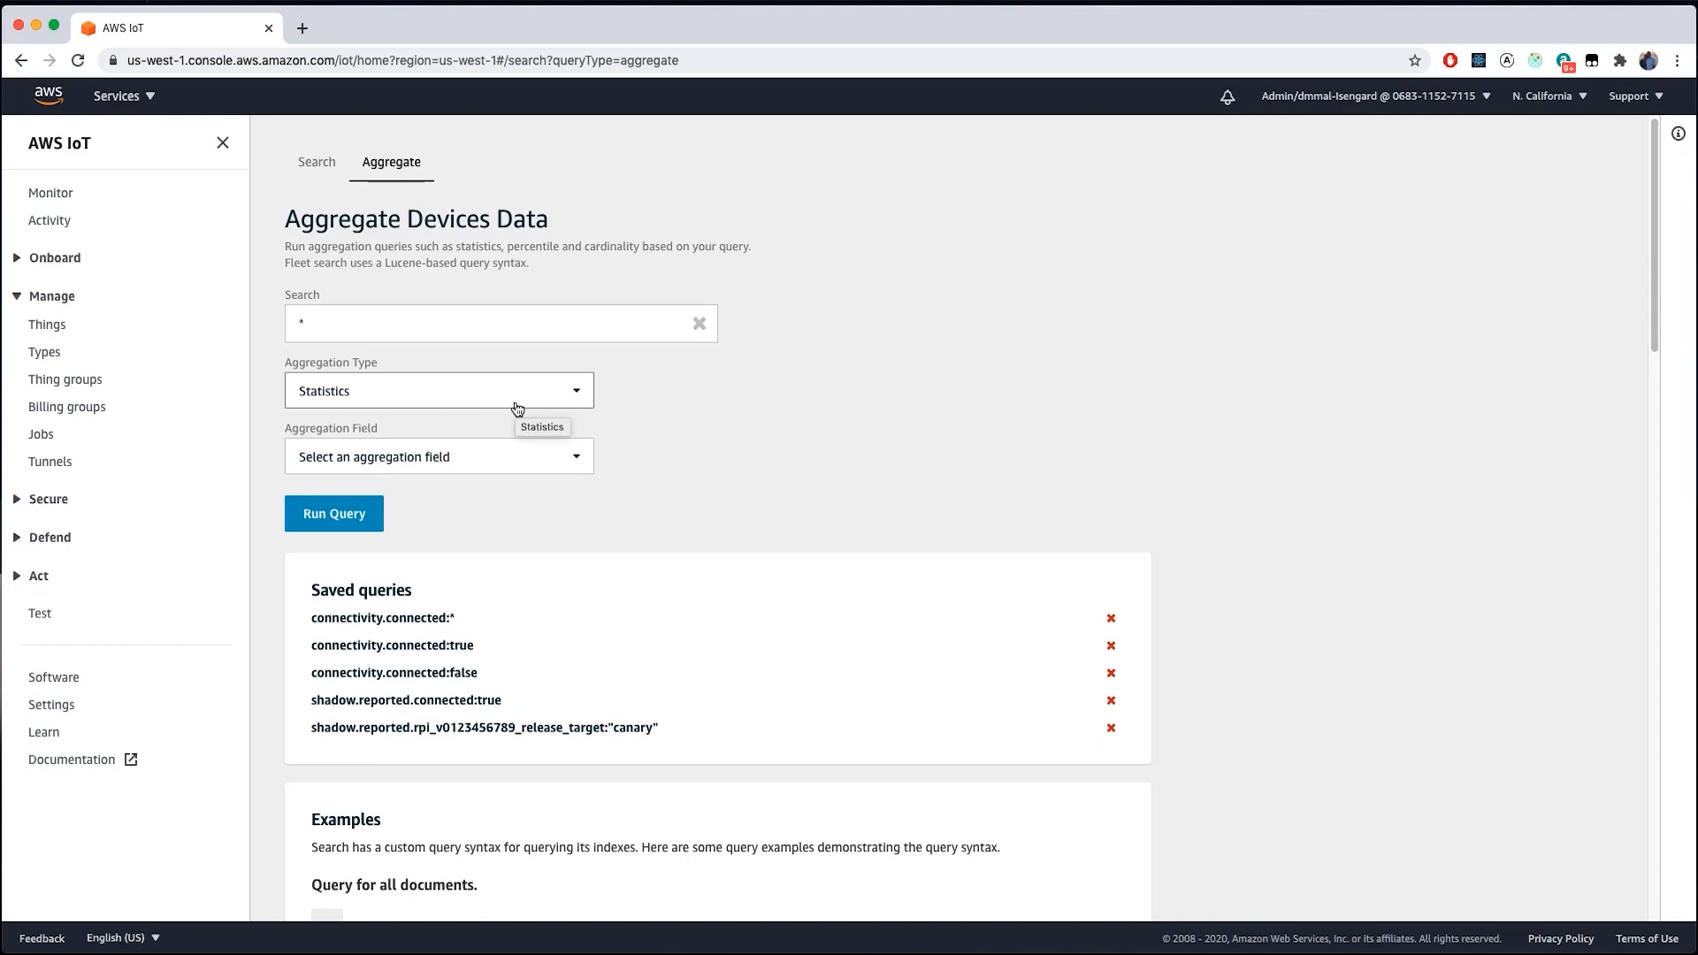
left_click(559, 458)
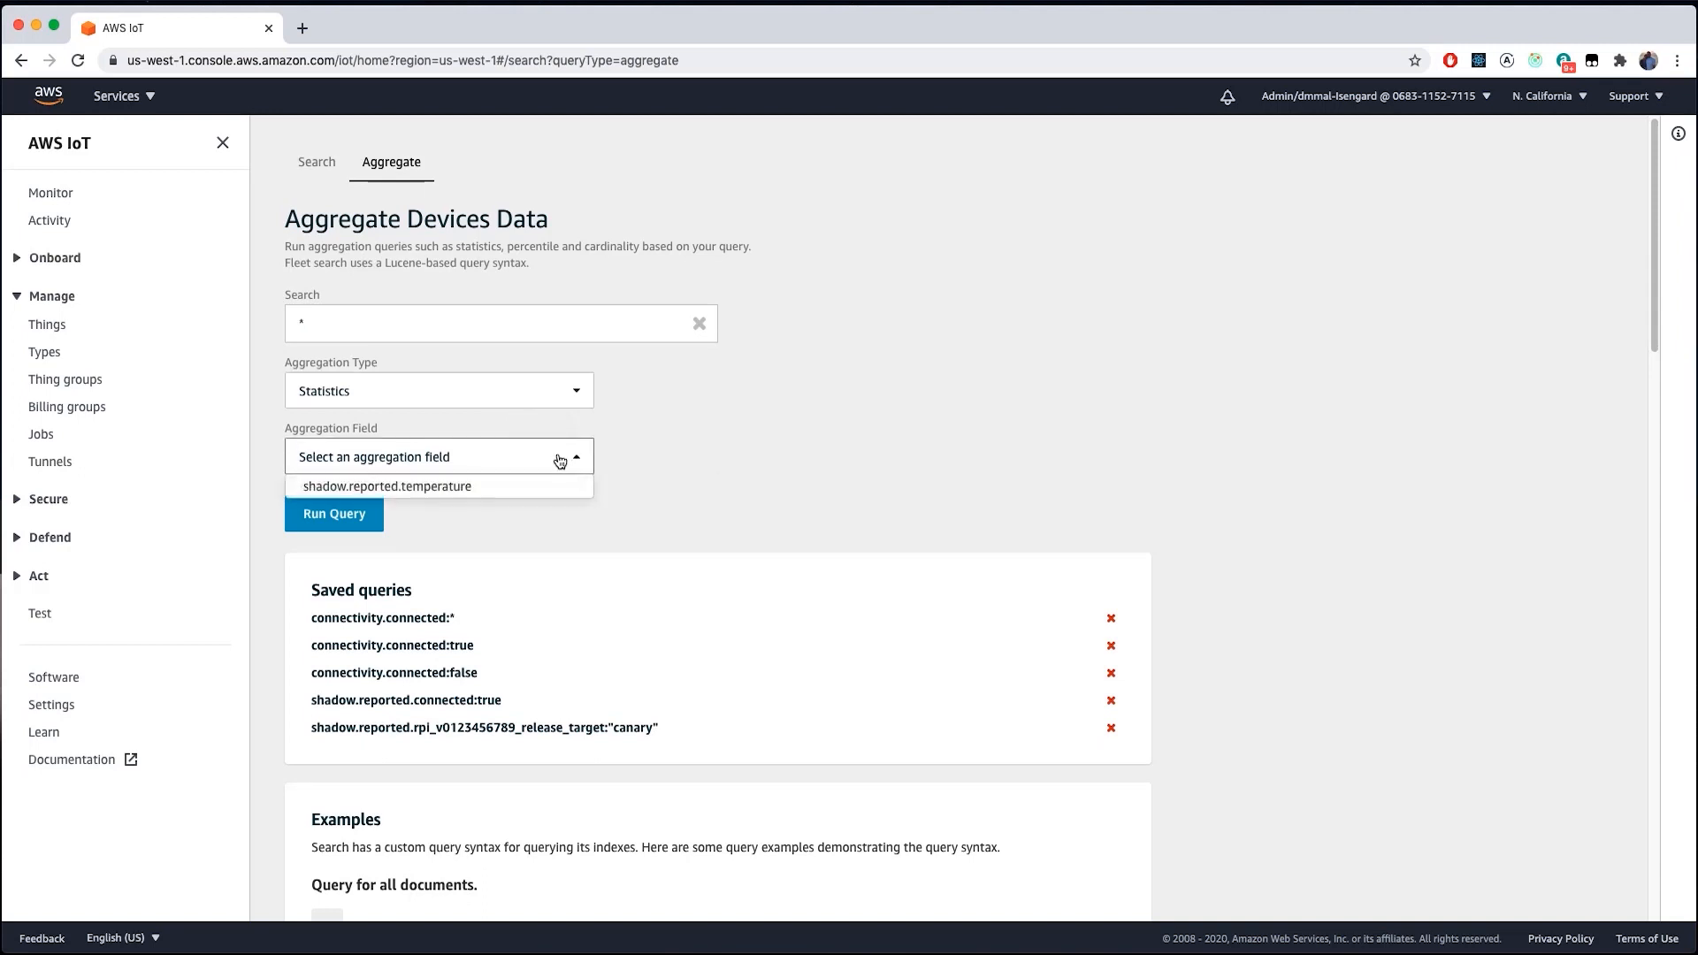
left_click(454, 489)
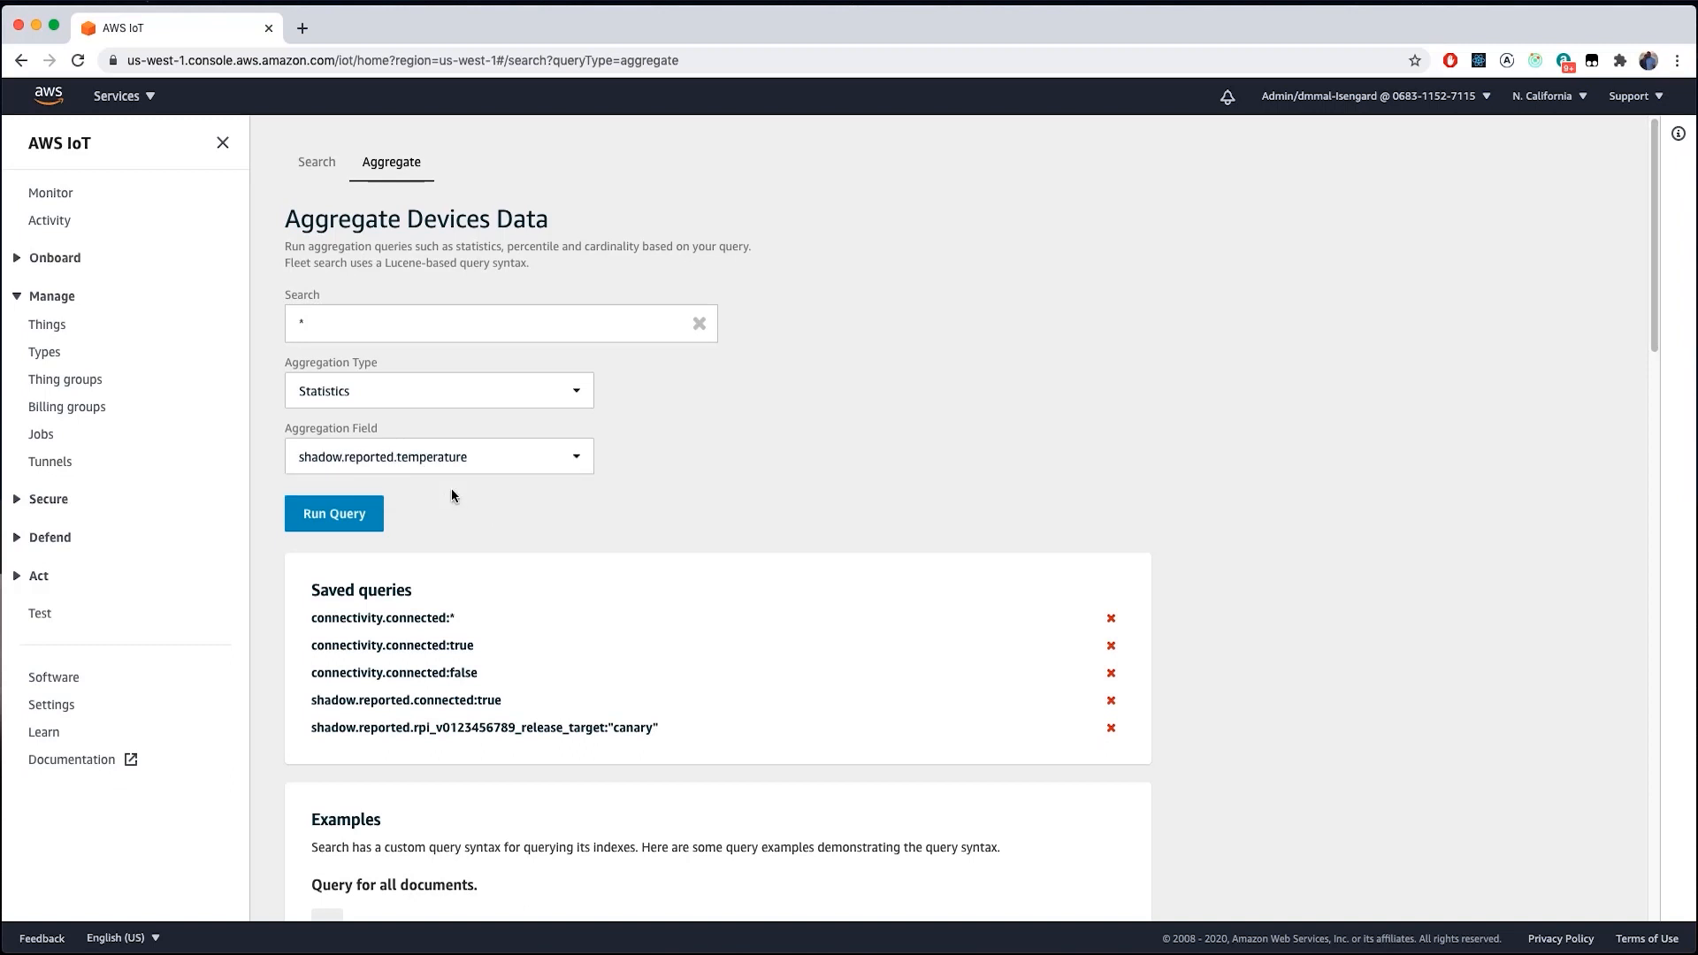
left_click(324, 516)
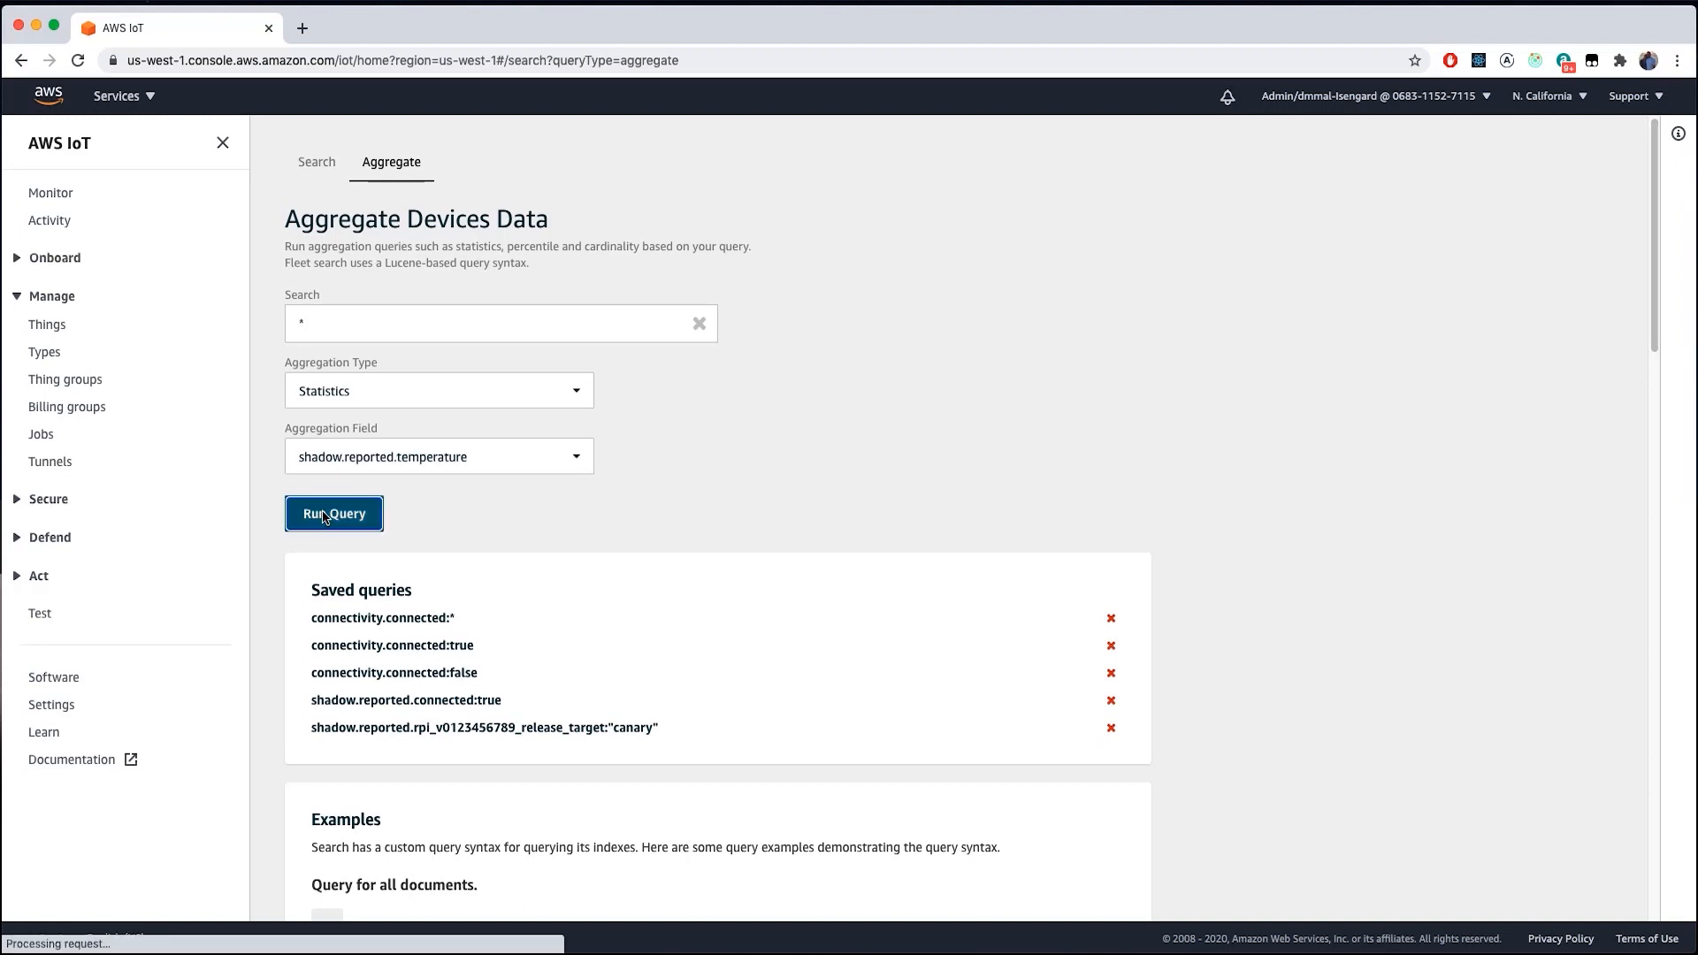
scroll(884, 570, "down", 3)
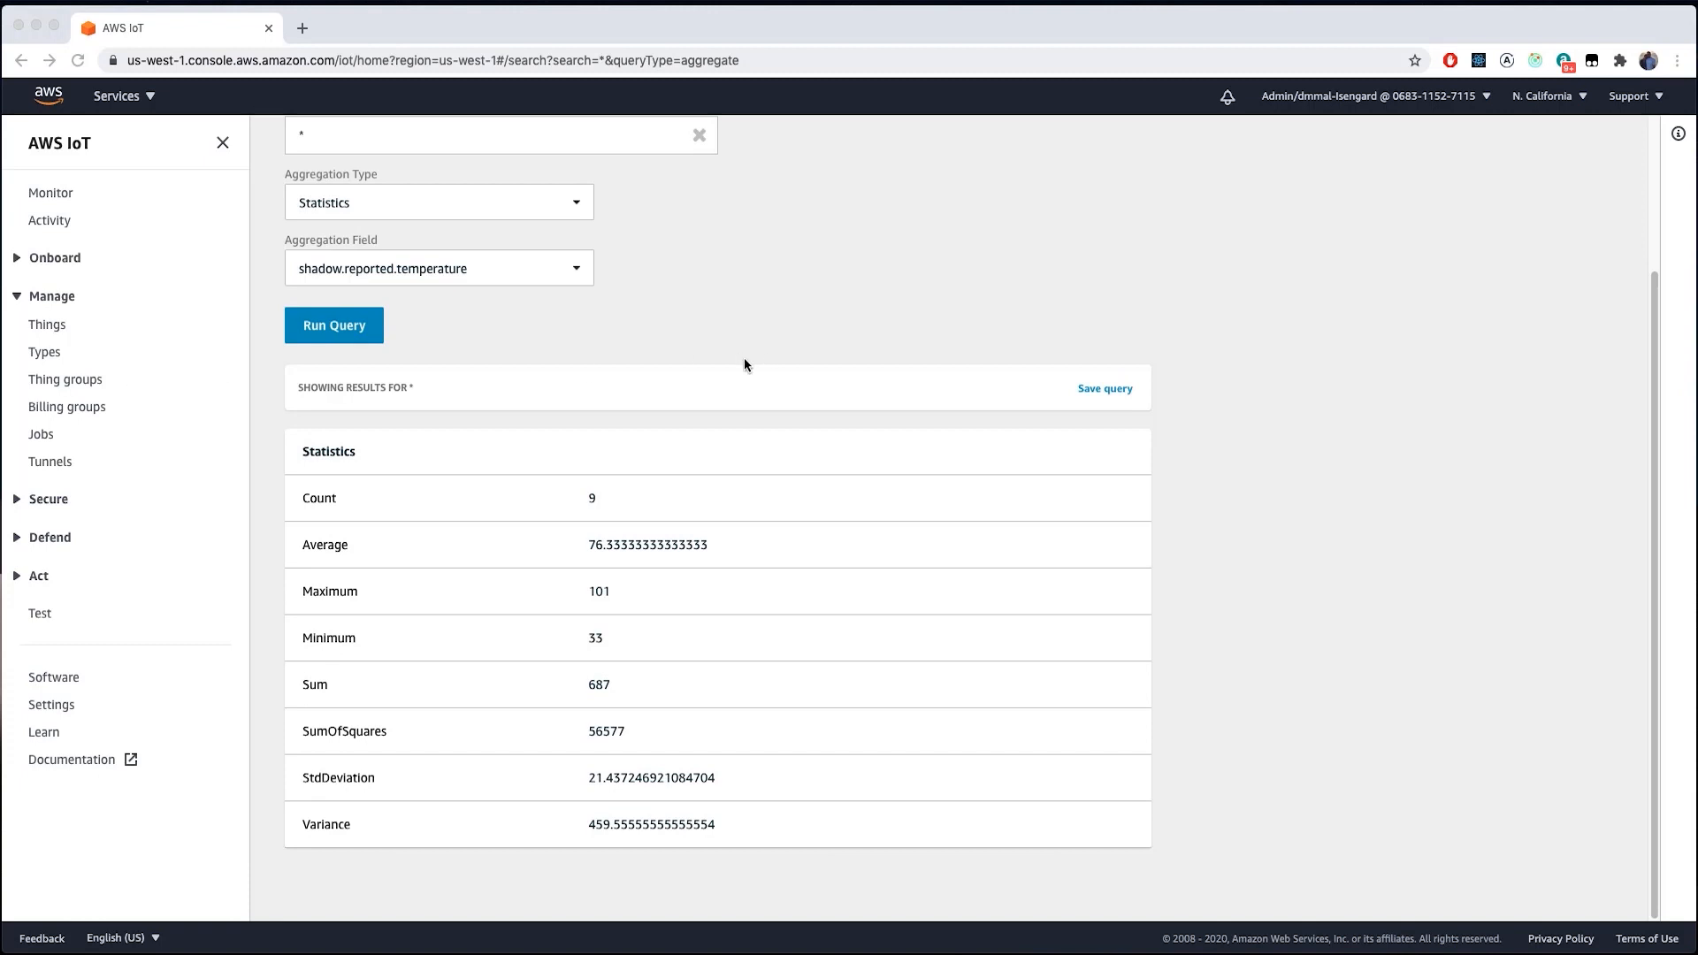
scroll(840, 385, "up", 1)
- Rerun the temperature query as Percentile, showing median 75 and 99th percentile 101
left_click(557, 257)
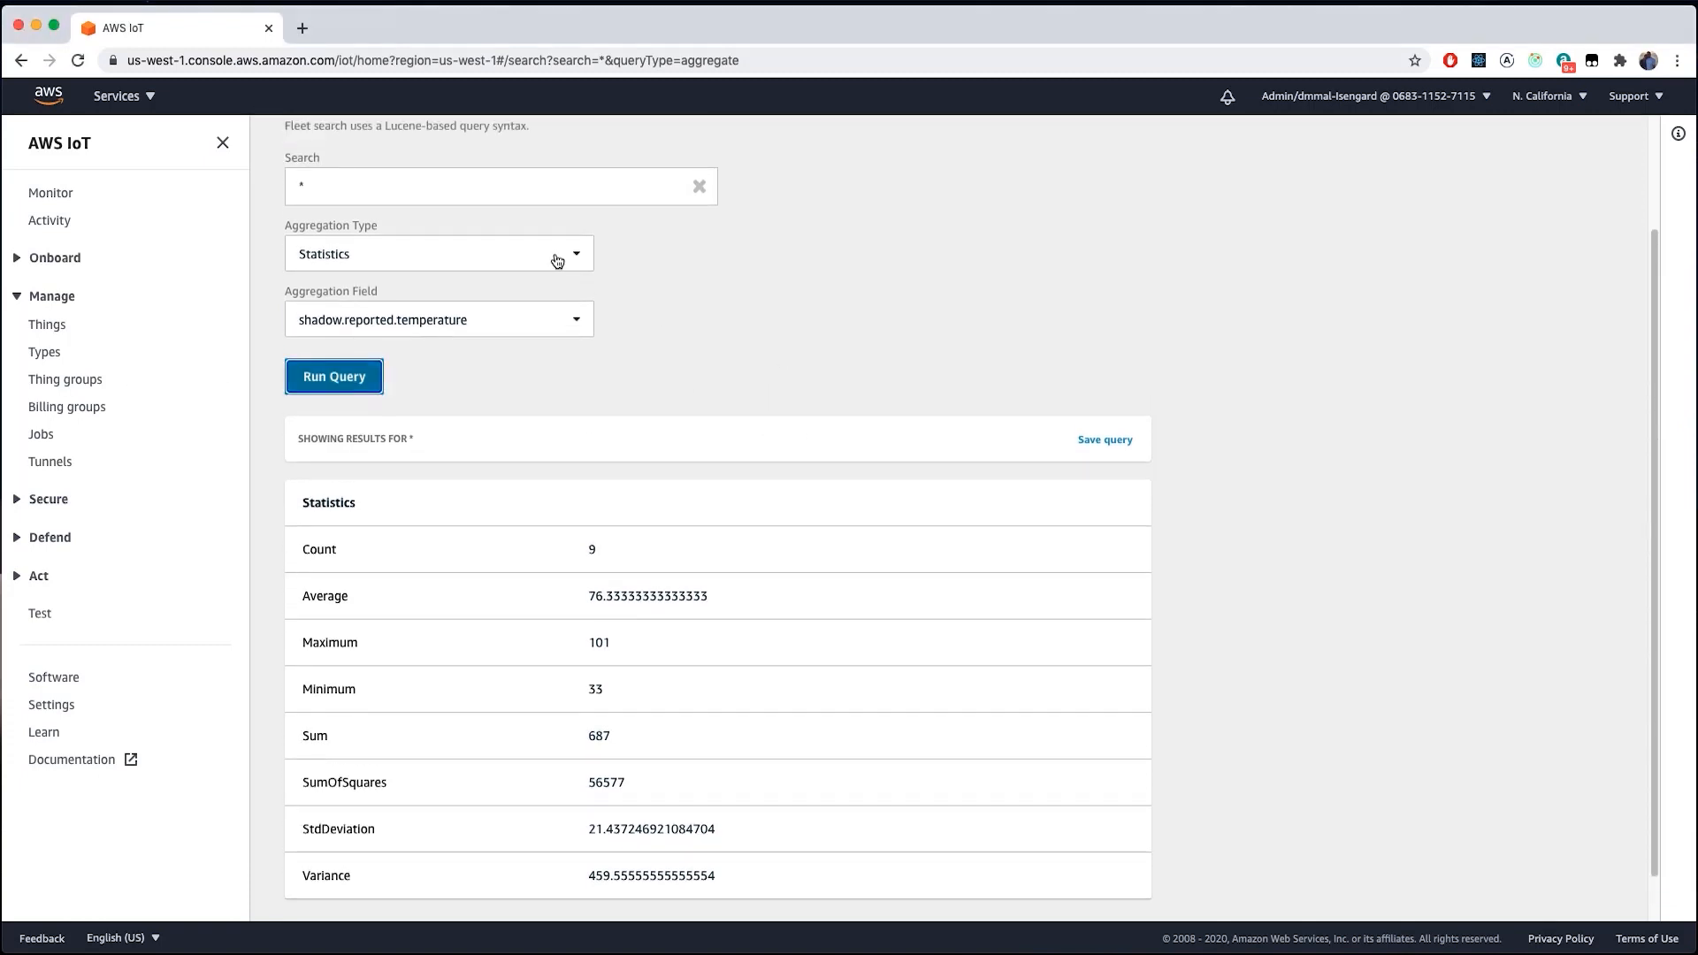
left_click(564, 259)
left_click(357, 330)
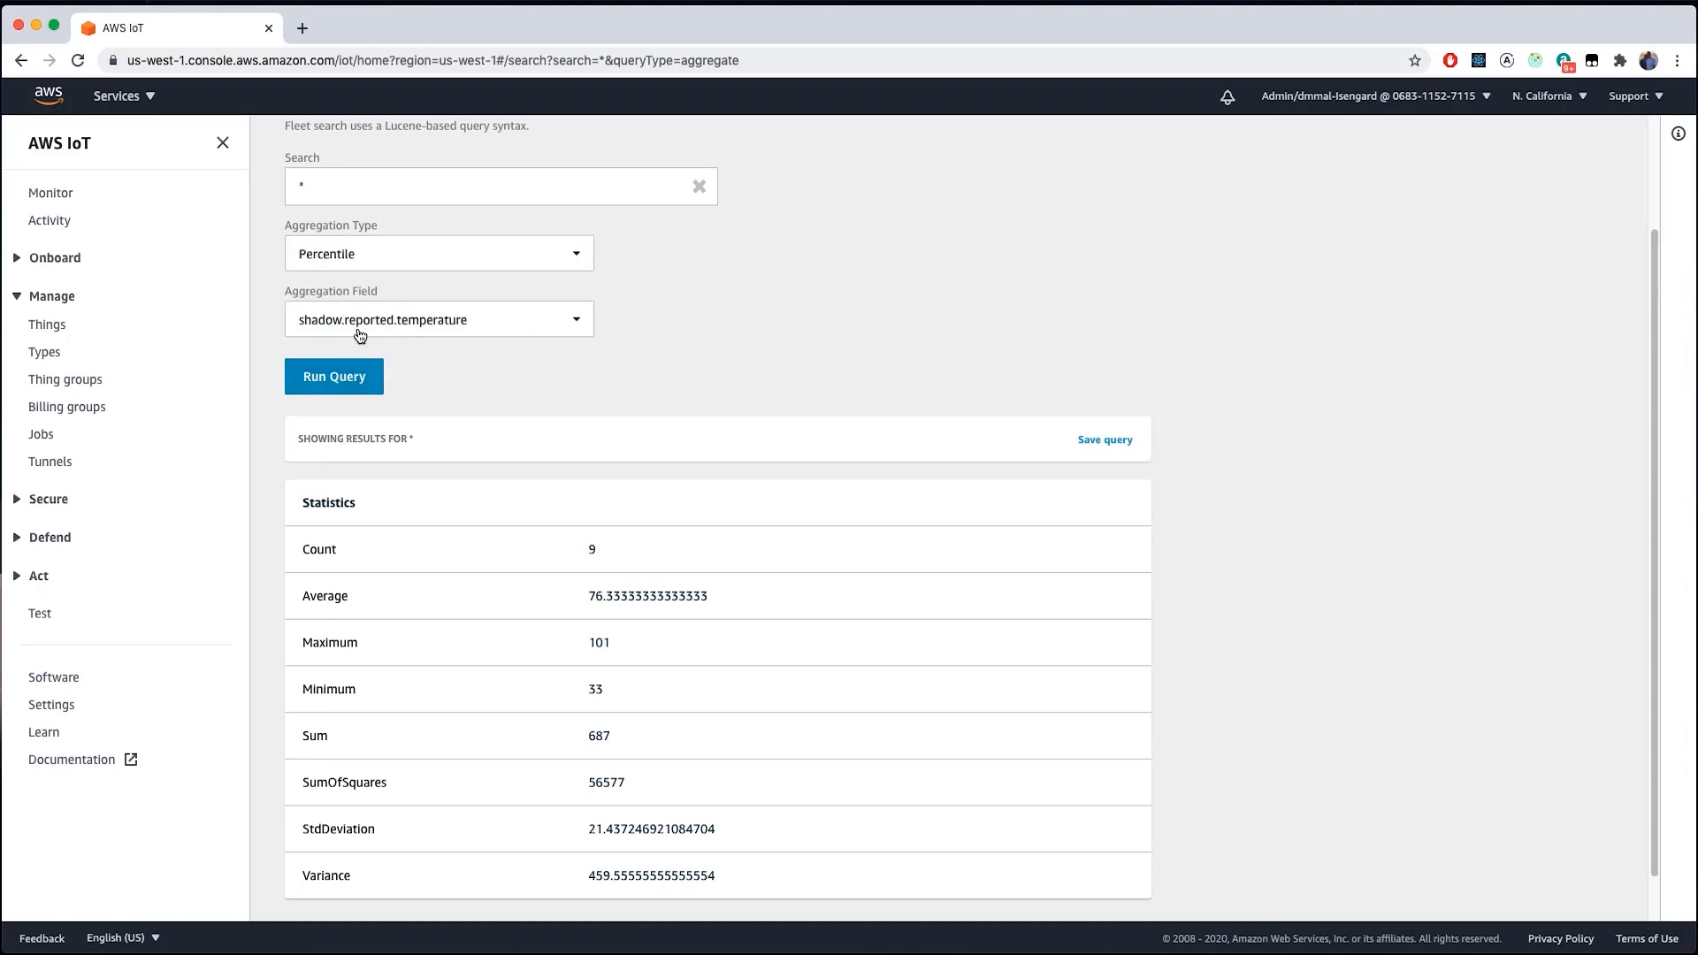
left_click(361, 395)
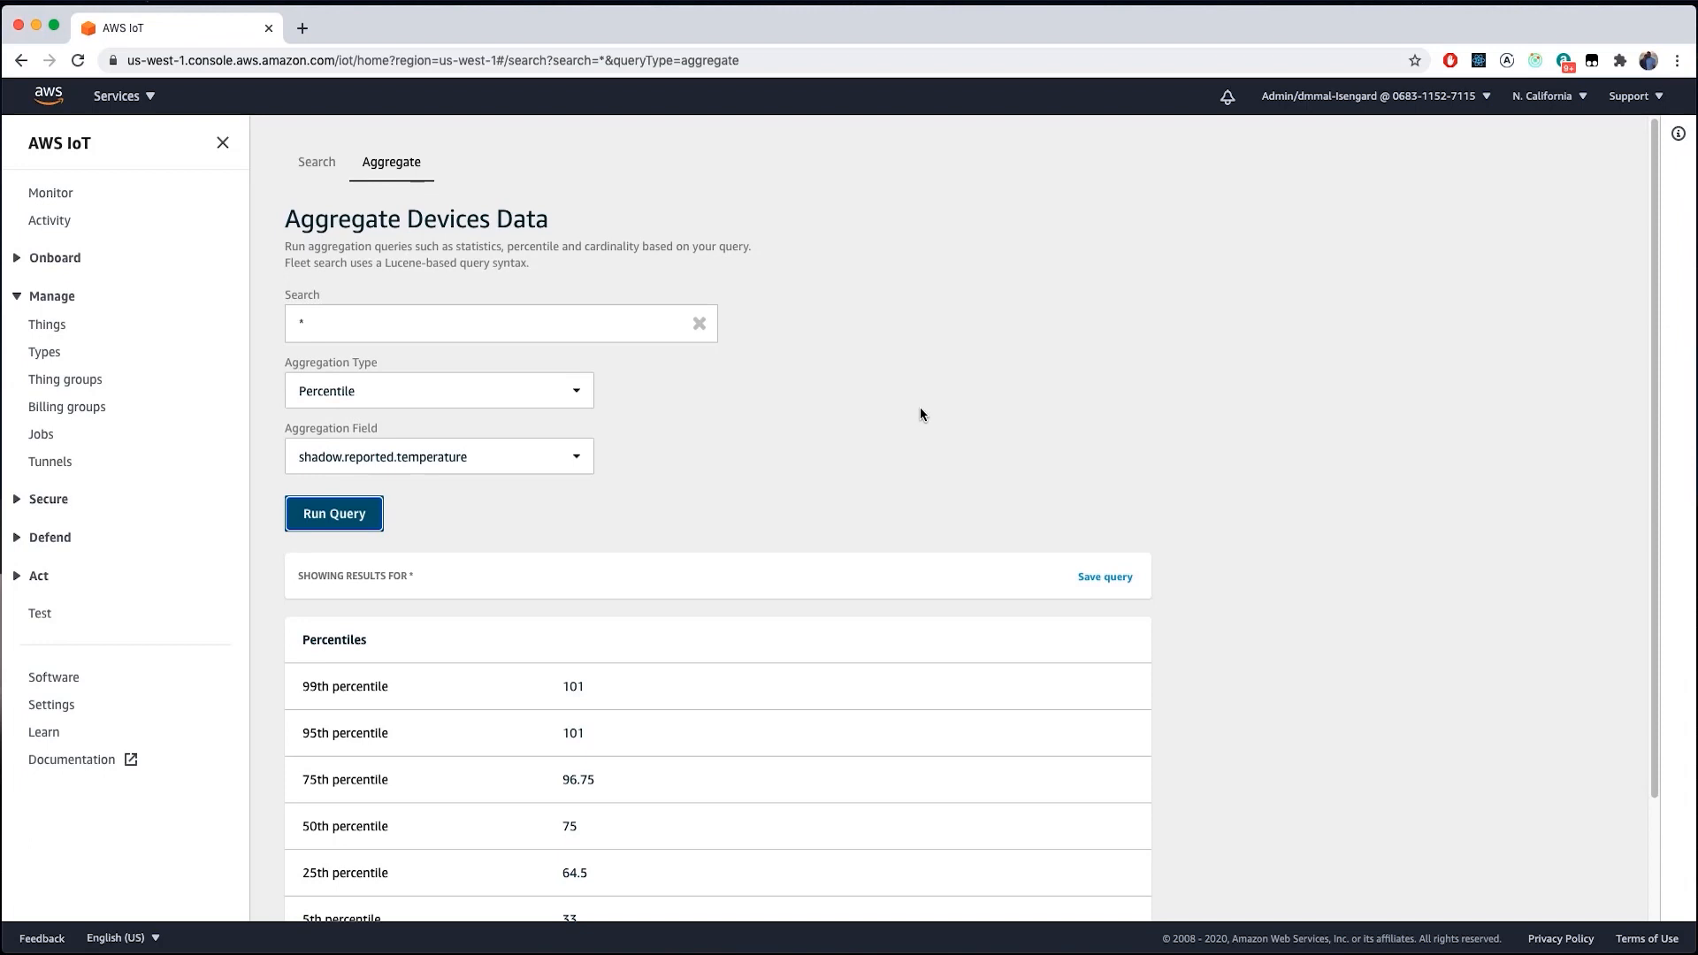
scroll(928, 442, "down", 2)
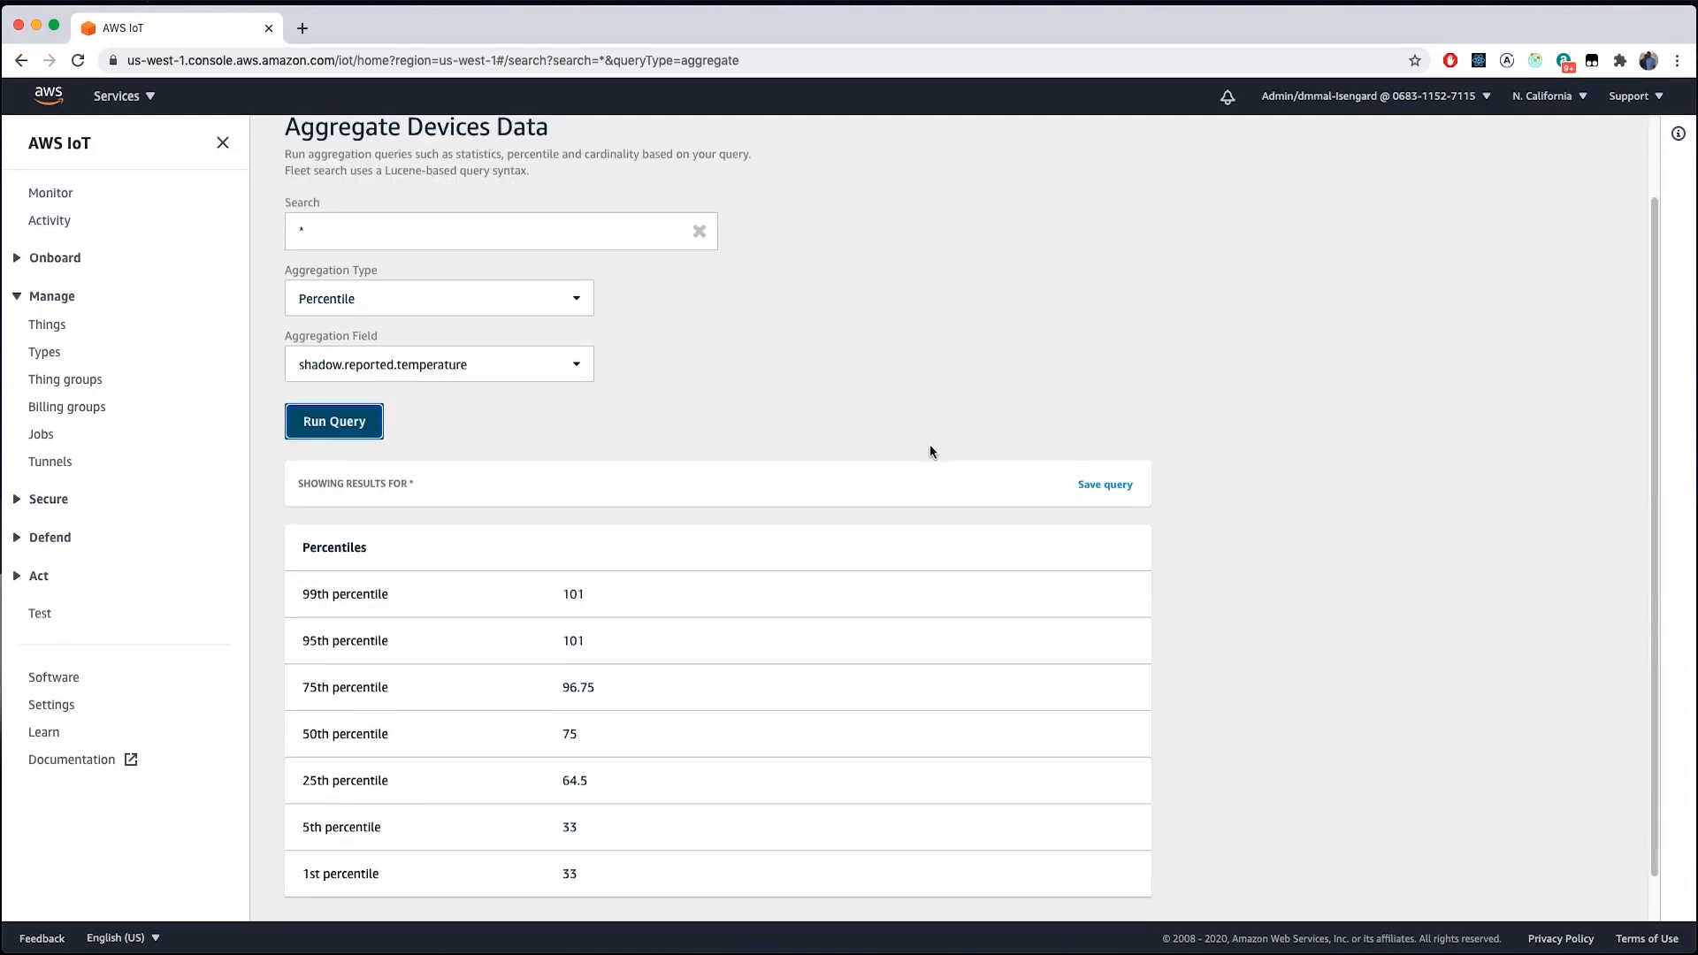
scroll(928, 453, "down", 1)
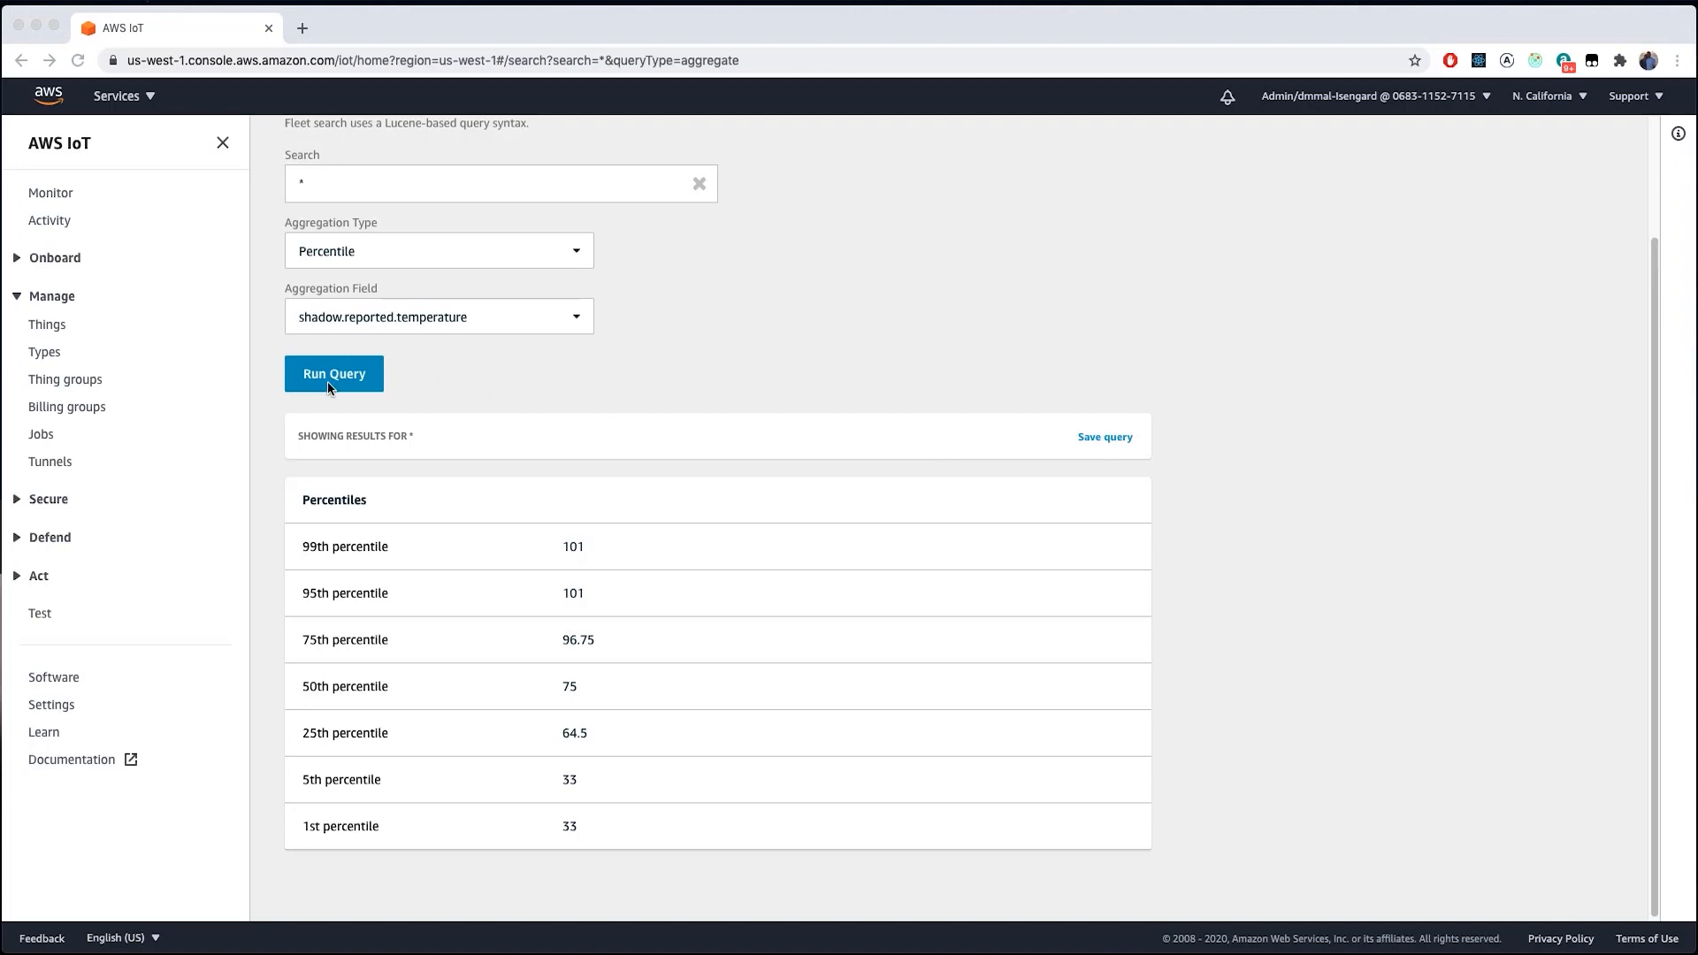
scroll(555, 405, "down", 1)
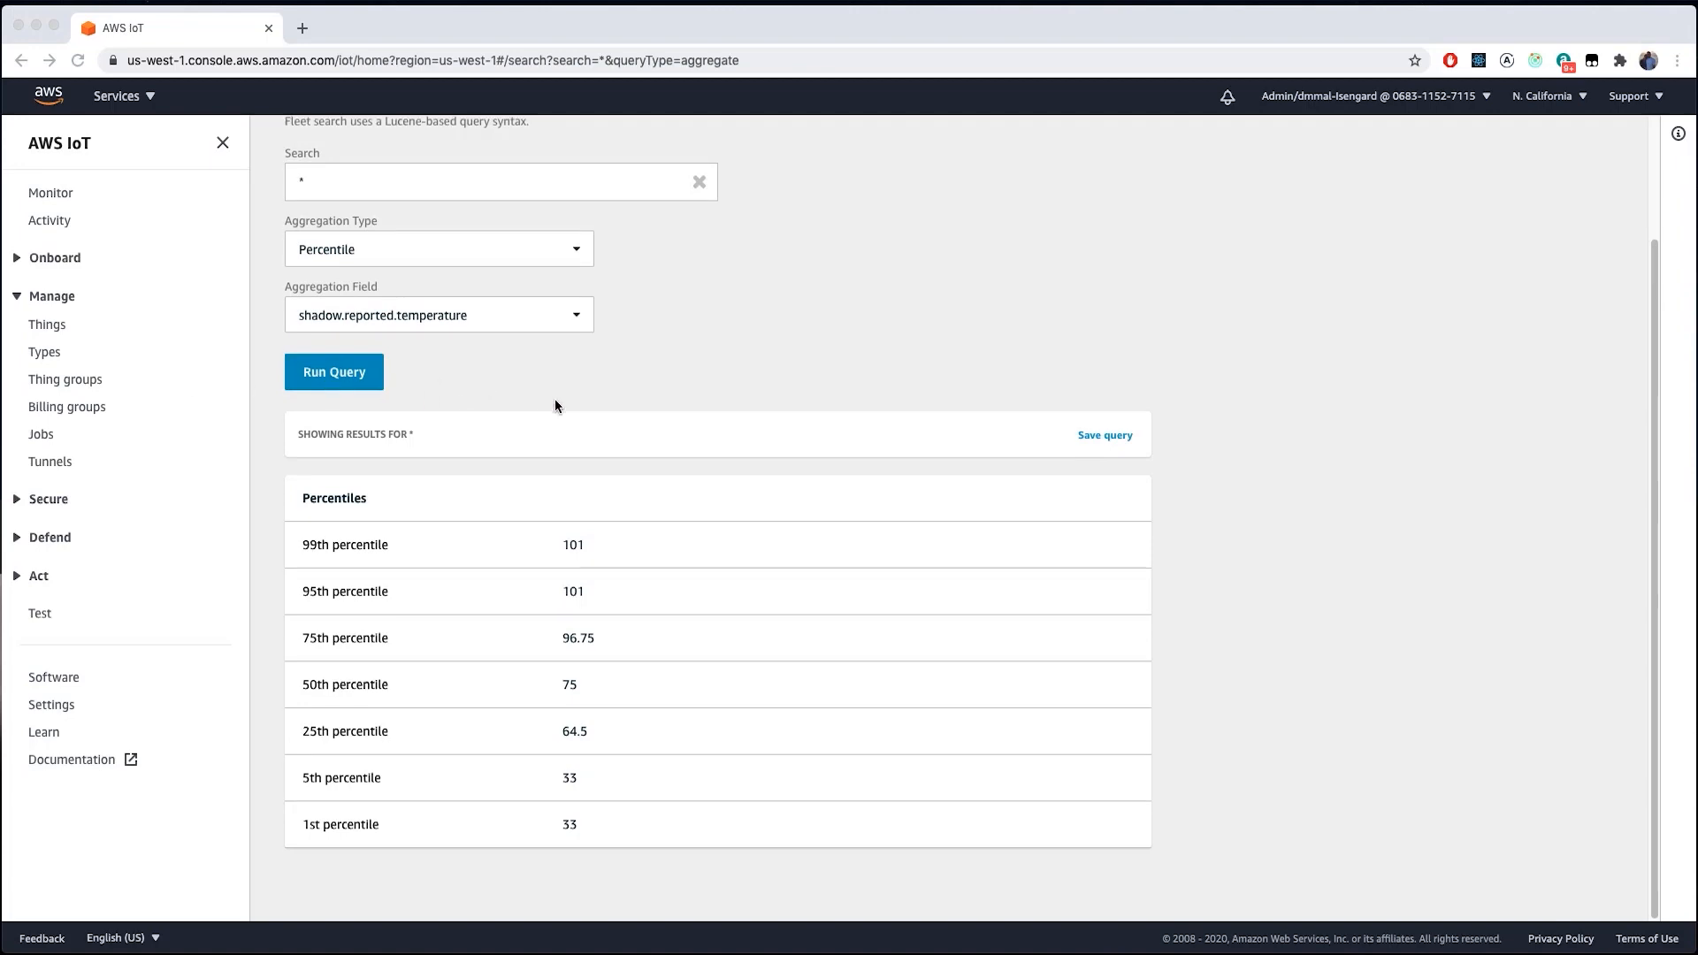
- Add a second custom field, attributes.location of type String, and update the search settings
left_click(53, 705)
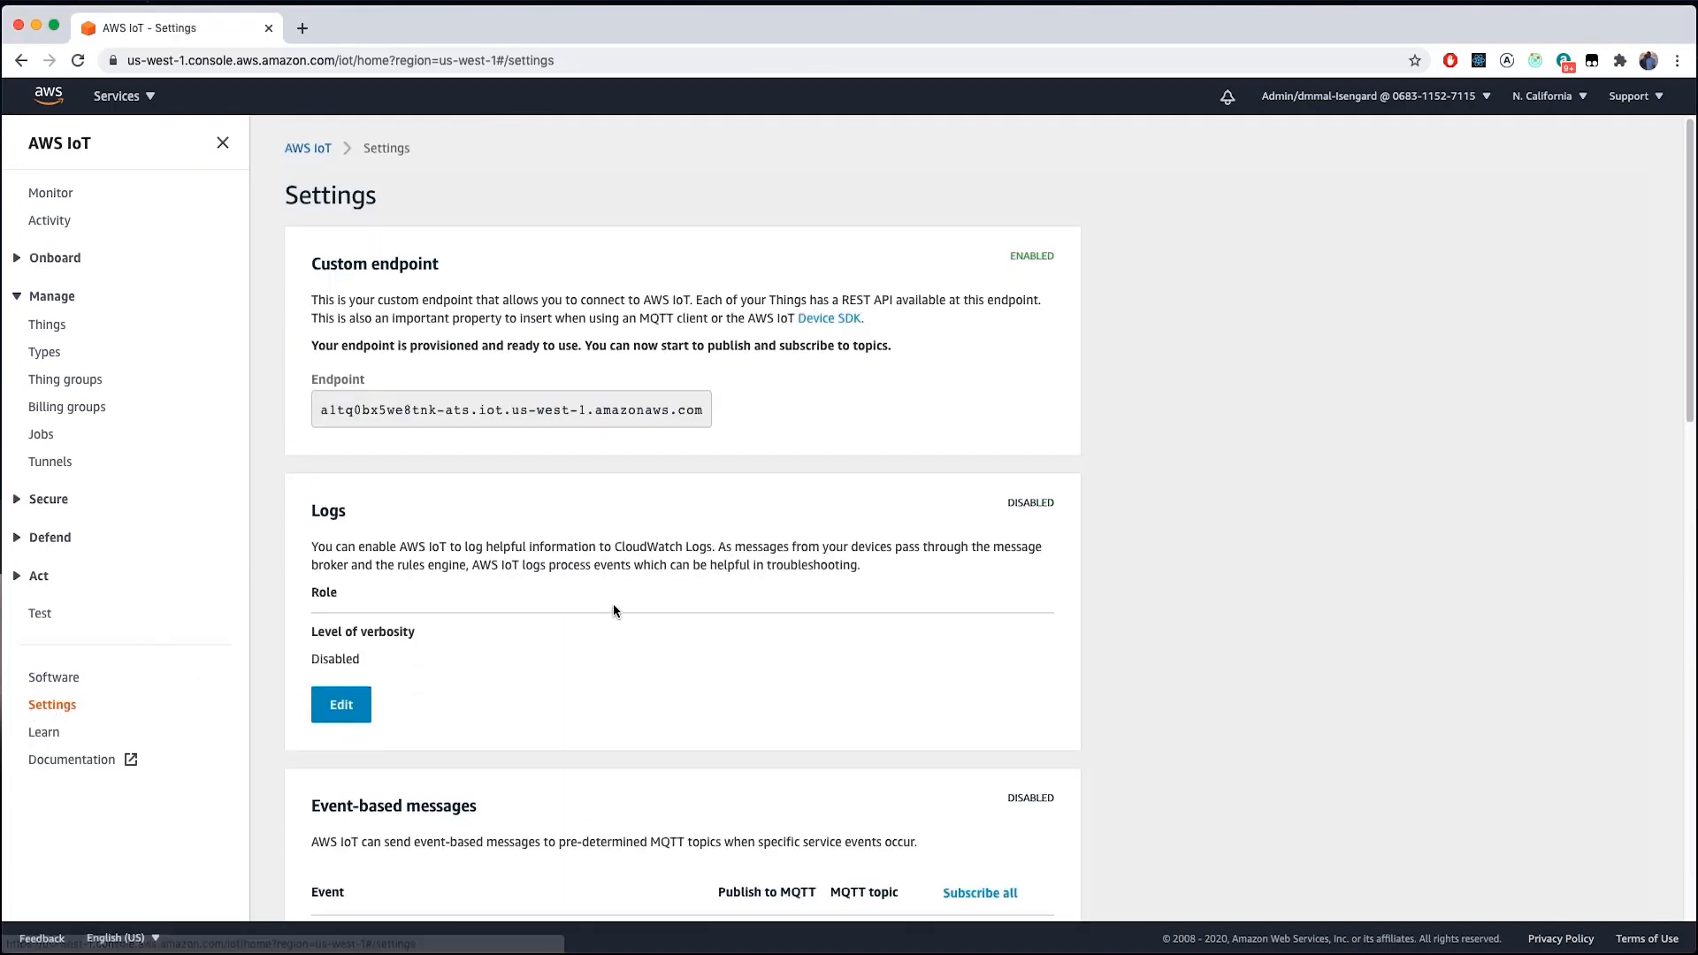
scroll(614, 609, "down", 15)
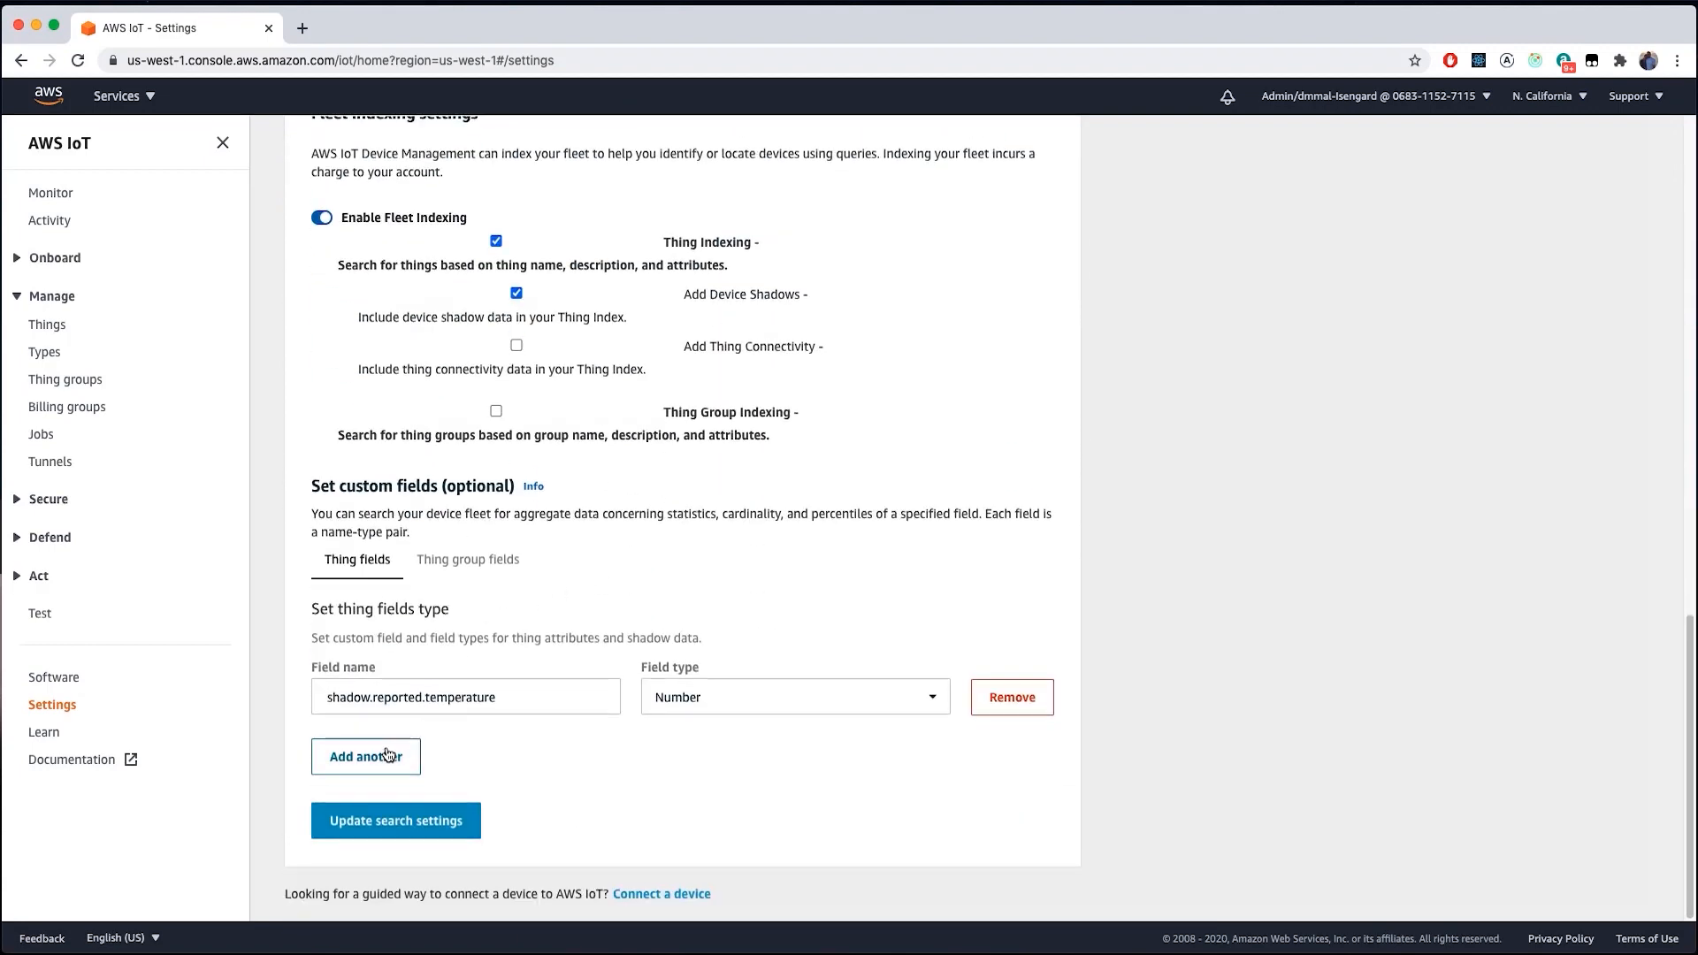
left_click(386, 757)
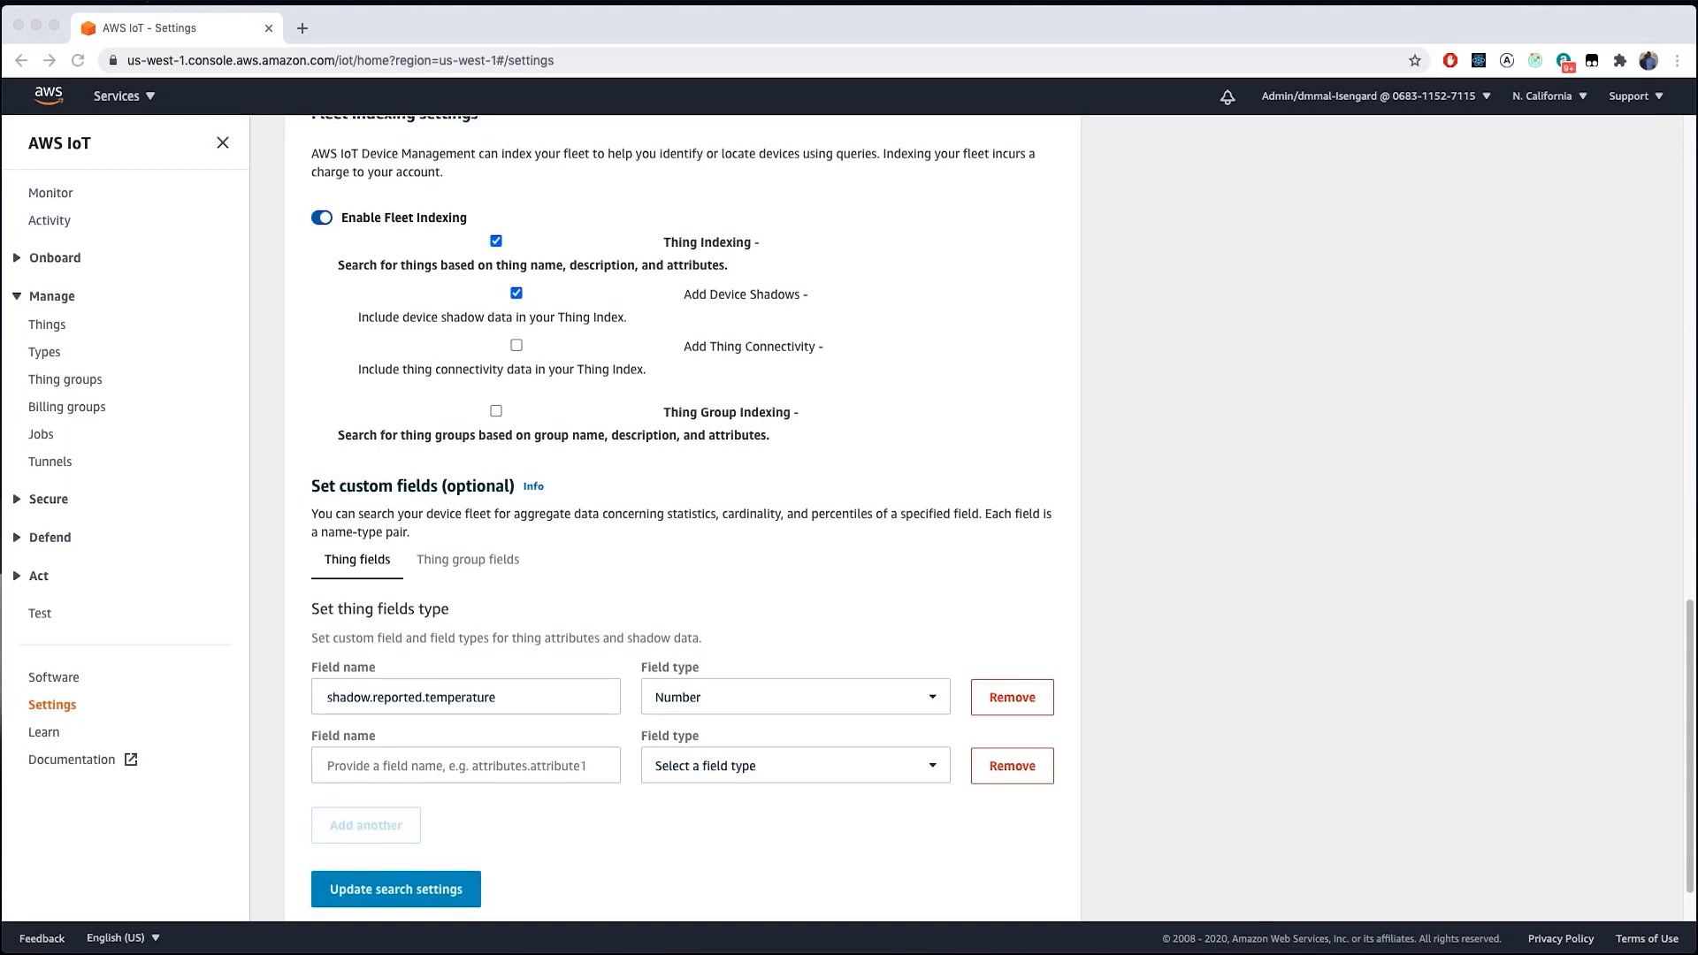
left_click(549, 766)
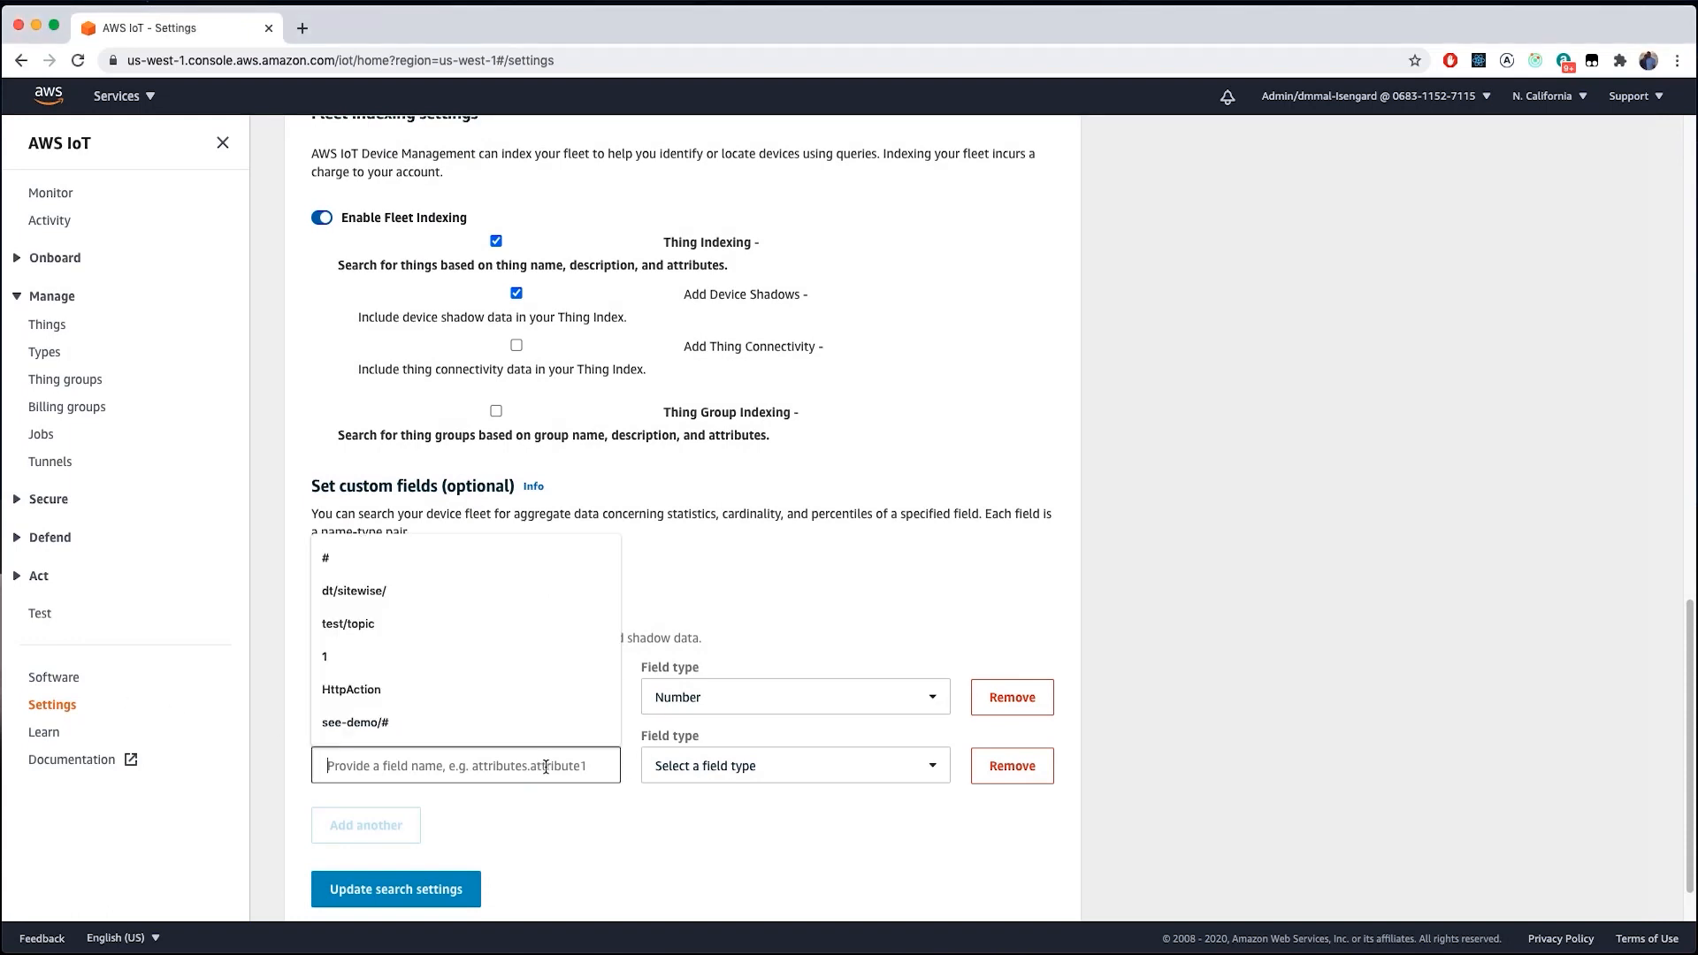
type("attributes.location")
left_click(701, 777)
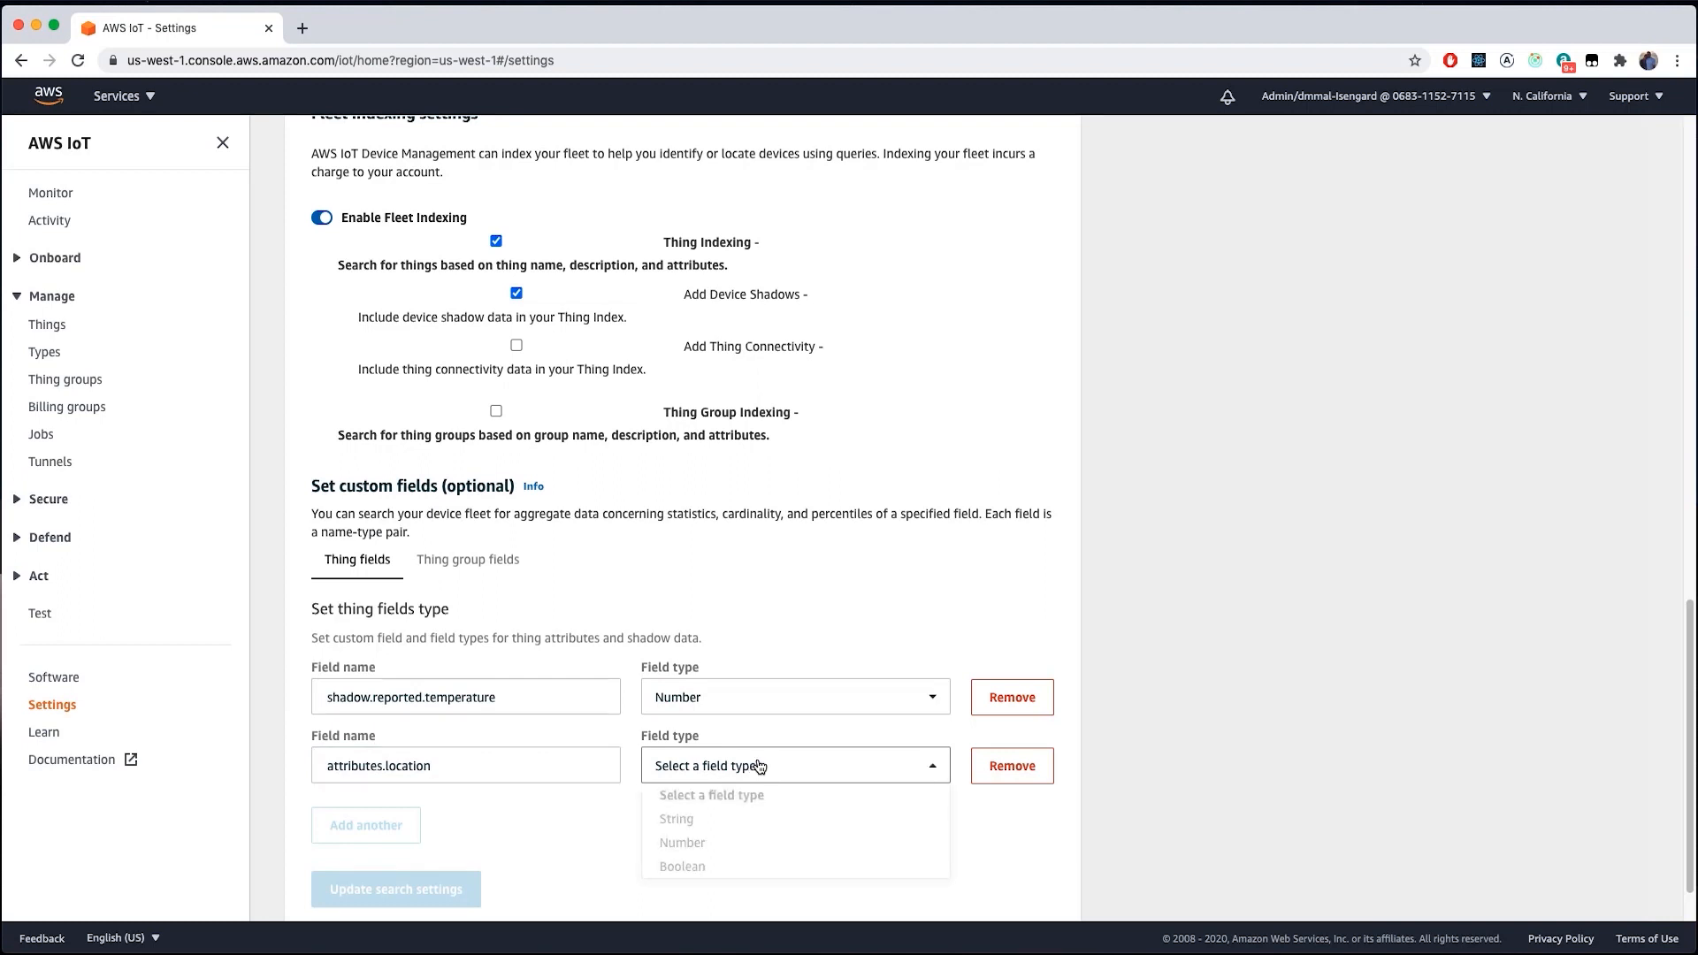
left_click(719, 822)
scroll(671, 822, "down", 1)
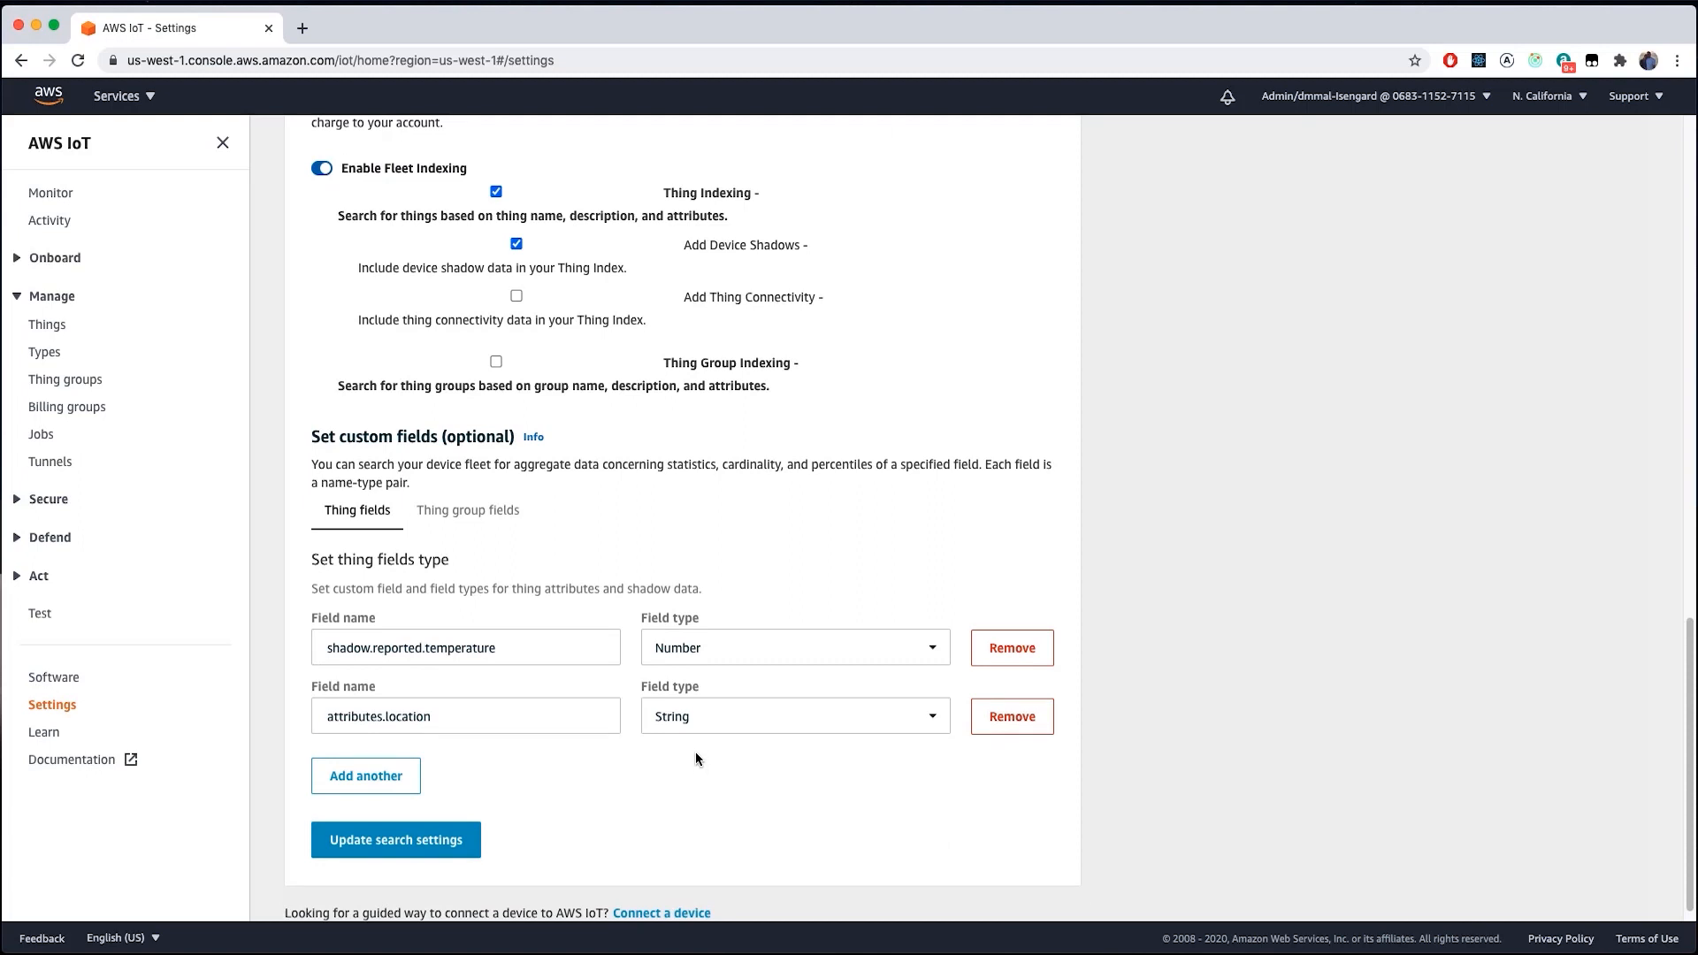
left_click(431, 843)
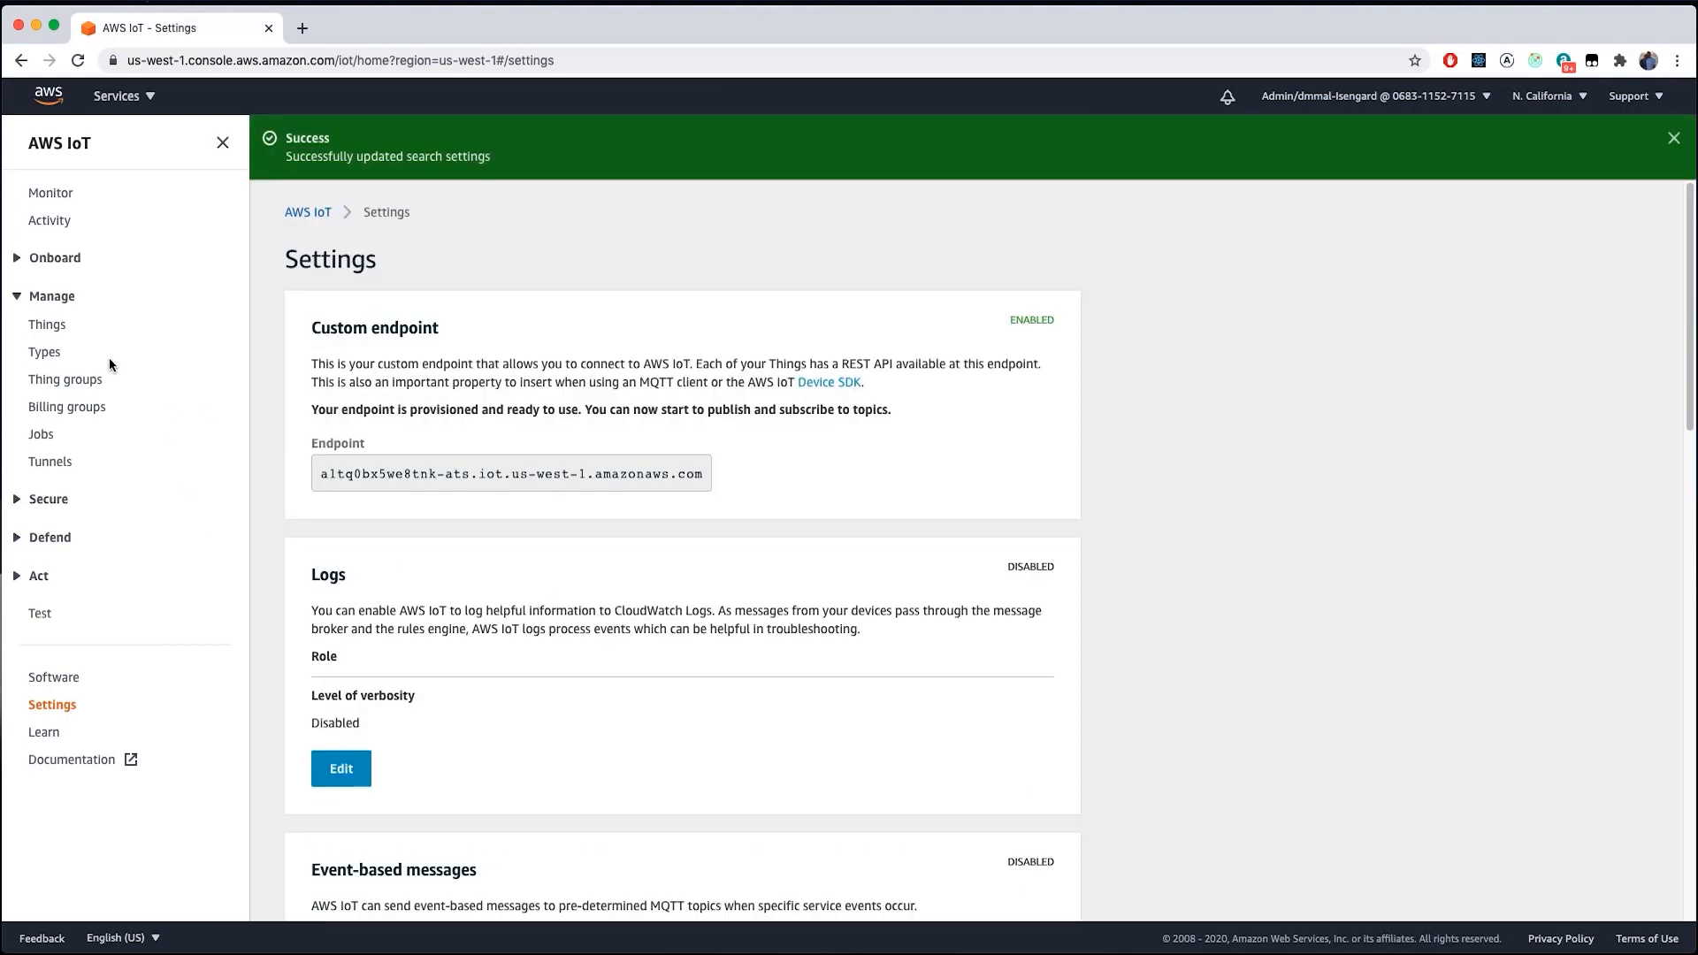
- Search for attributes.location:Florida, matching smart-bulb-0, and carry that query into aggregation
left_click(51, 325)
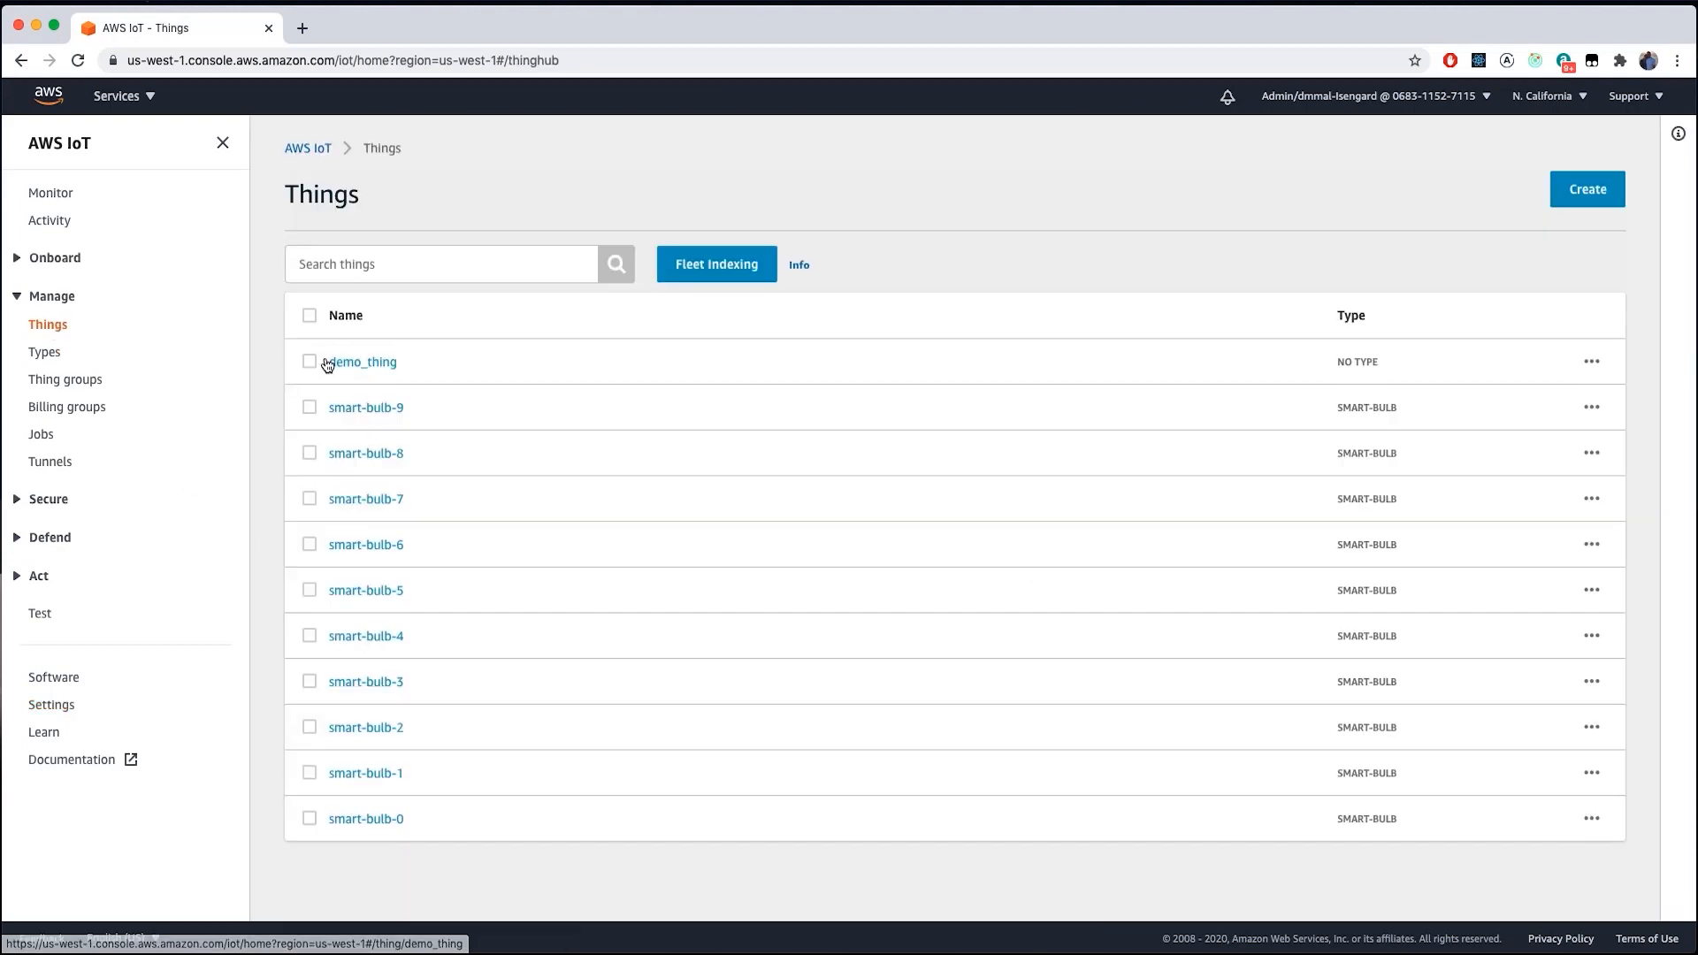
left_click(729, 274)
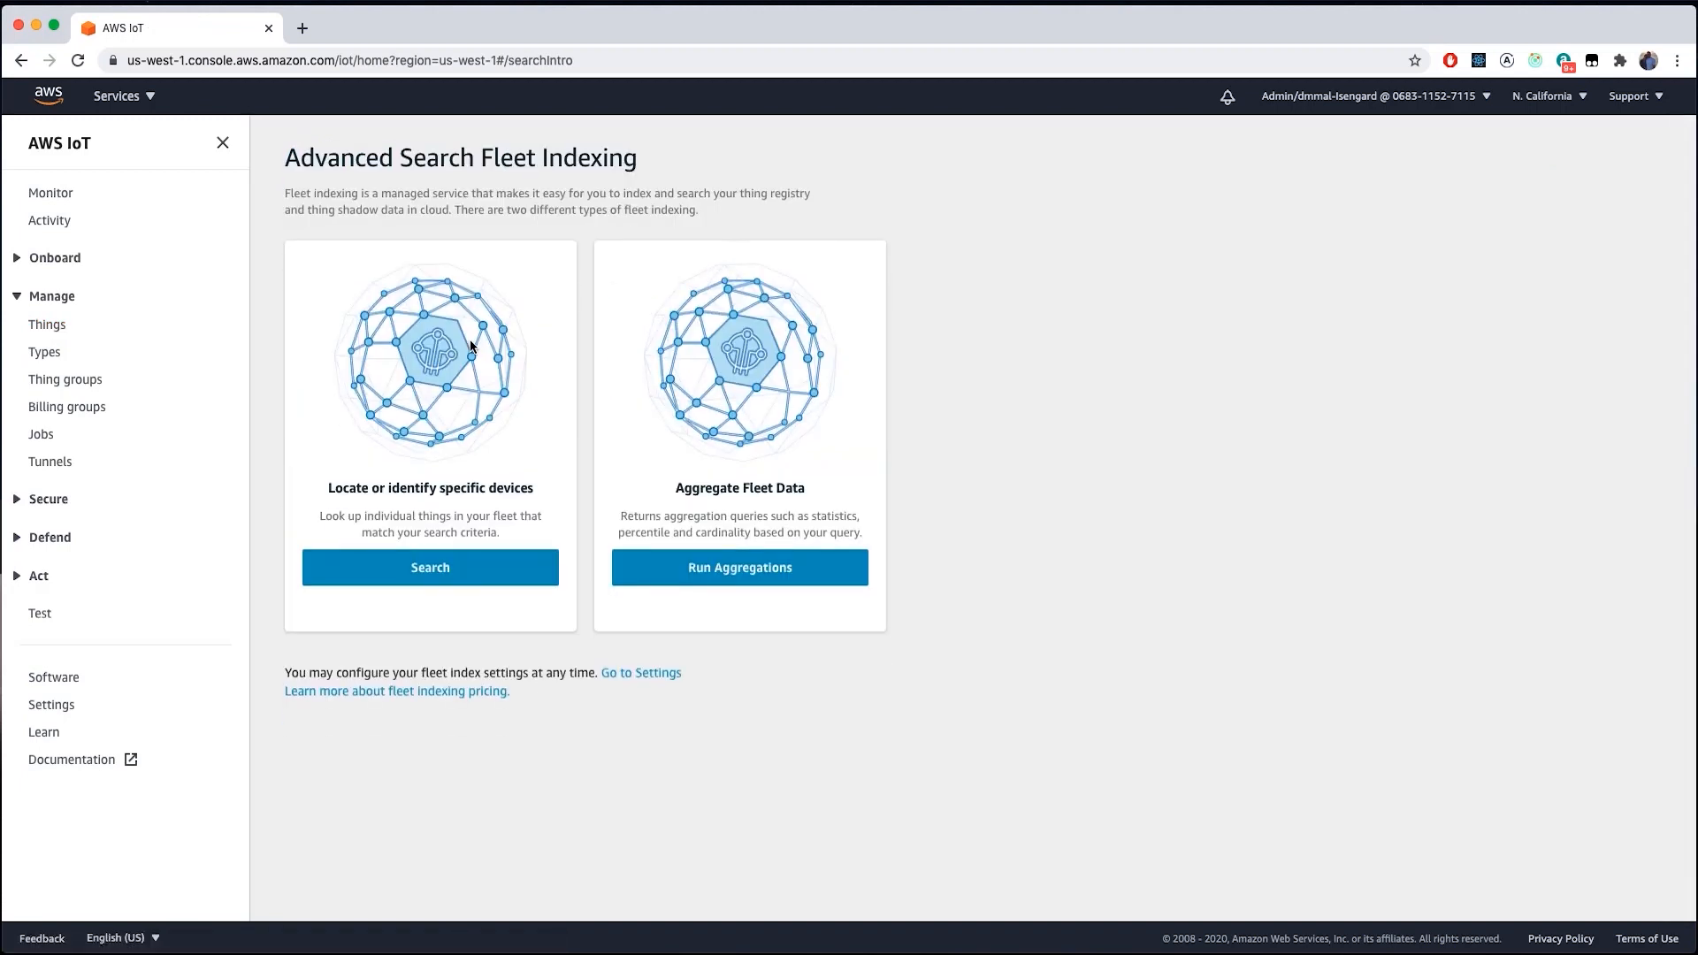
left_click(431, 568)
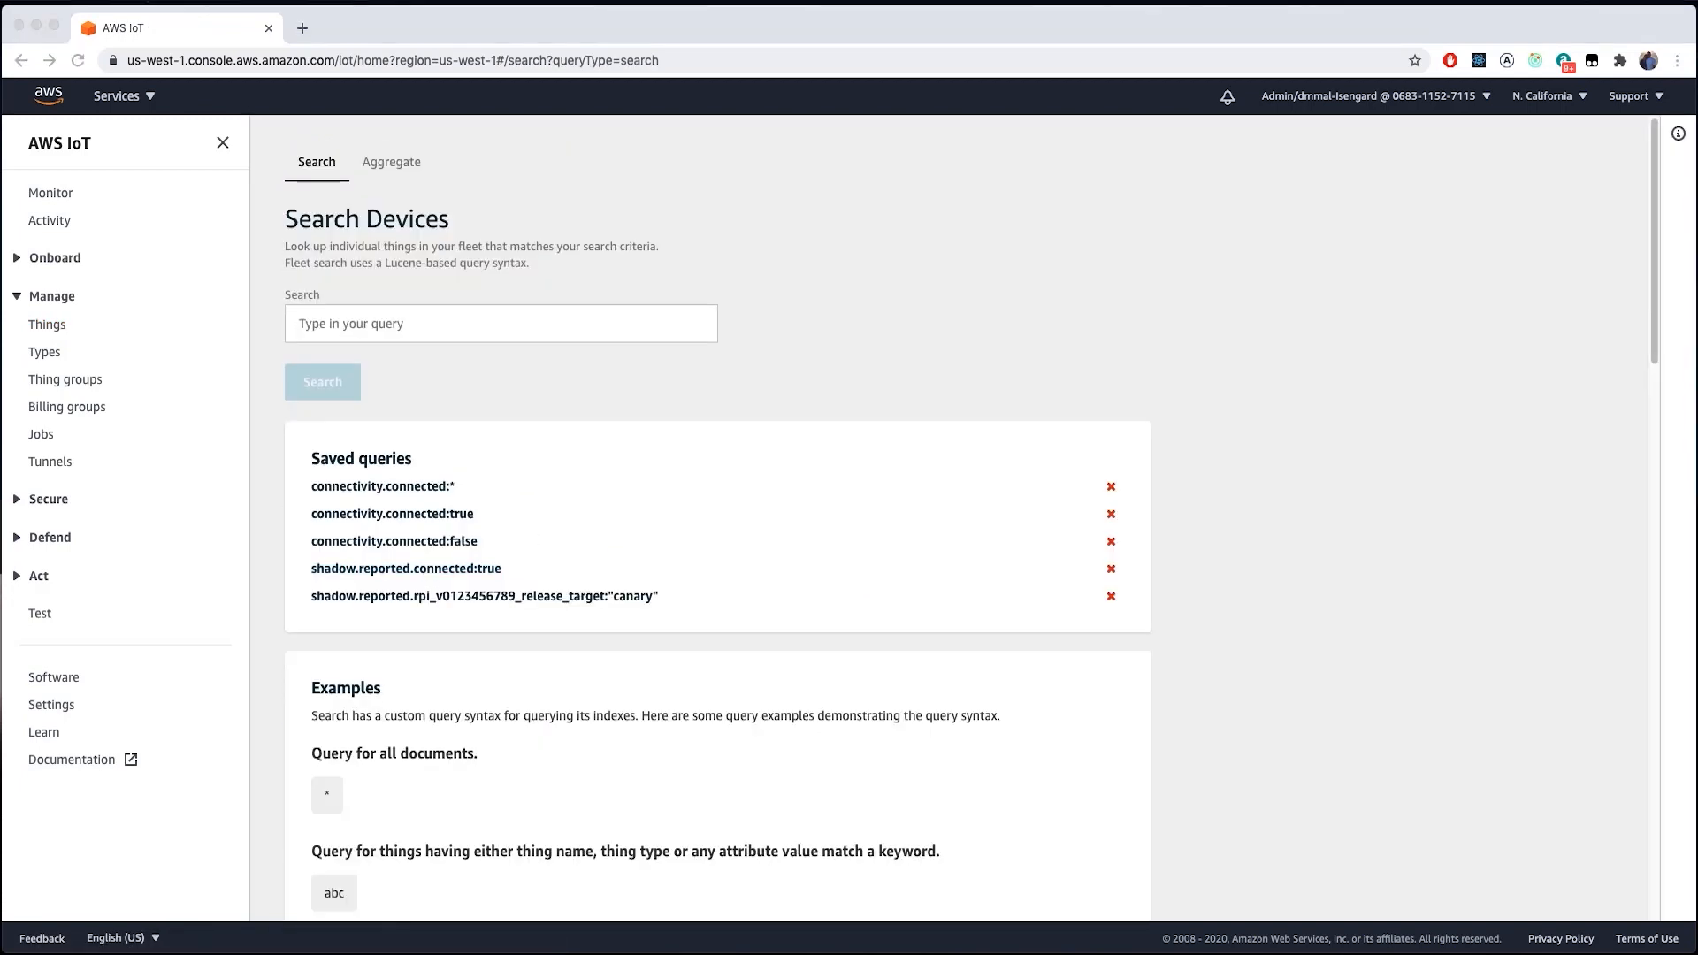
left_click(415, 324)
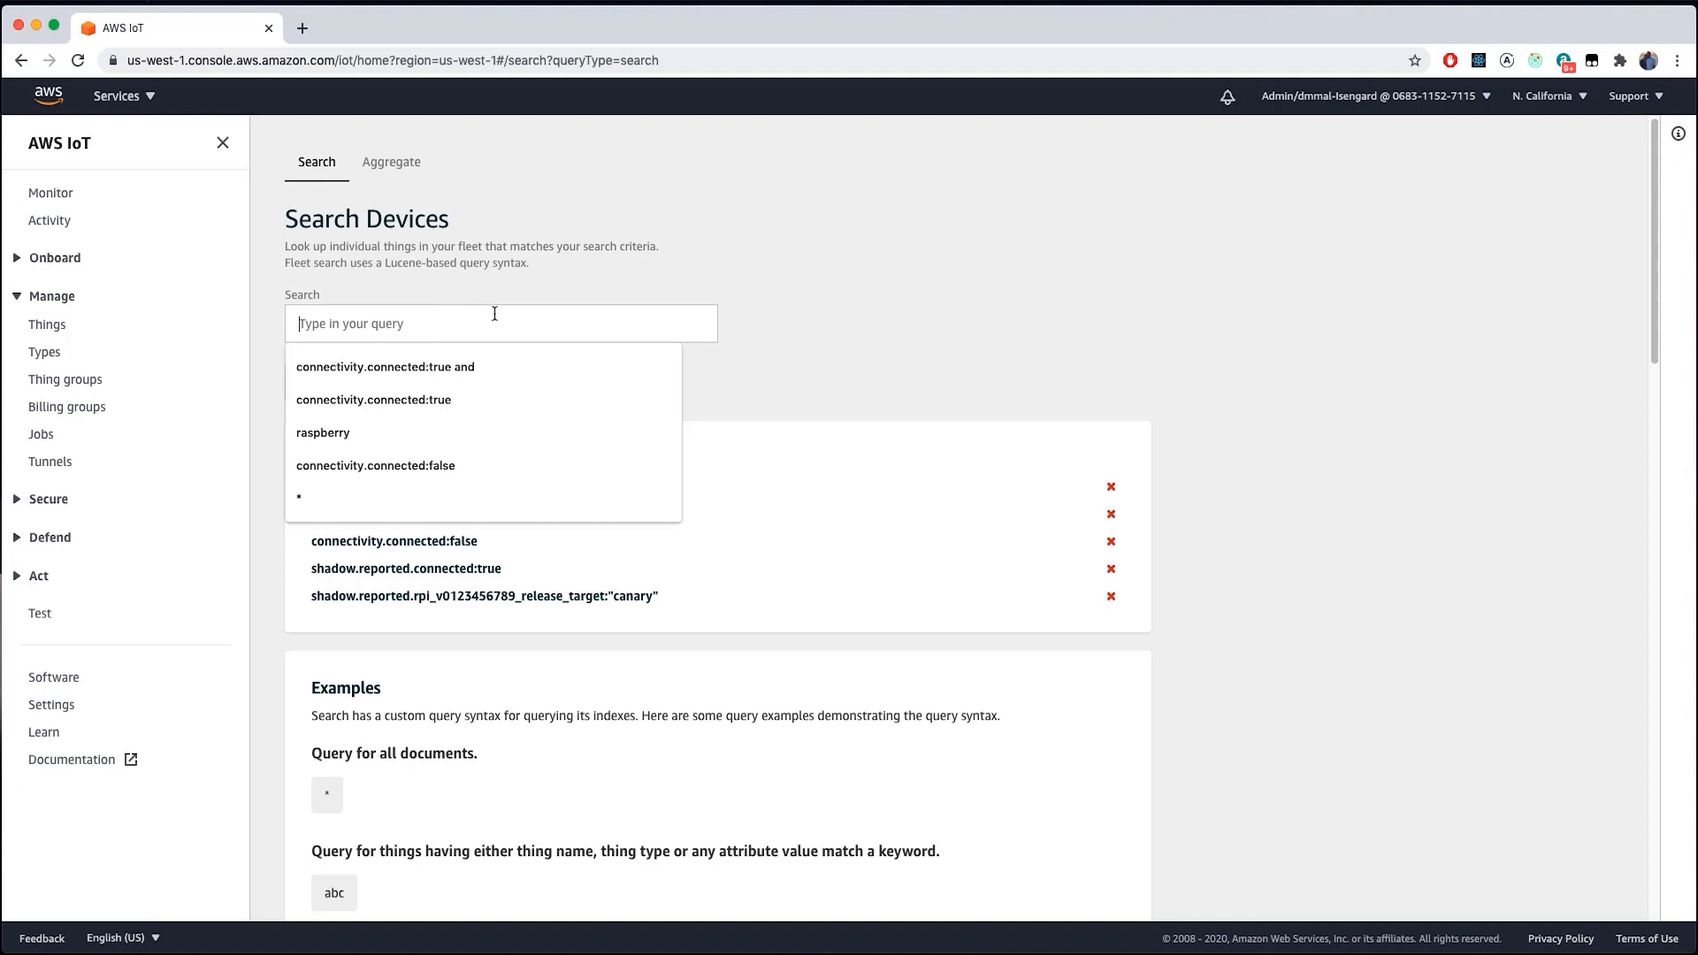
type("attributes.location")
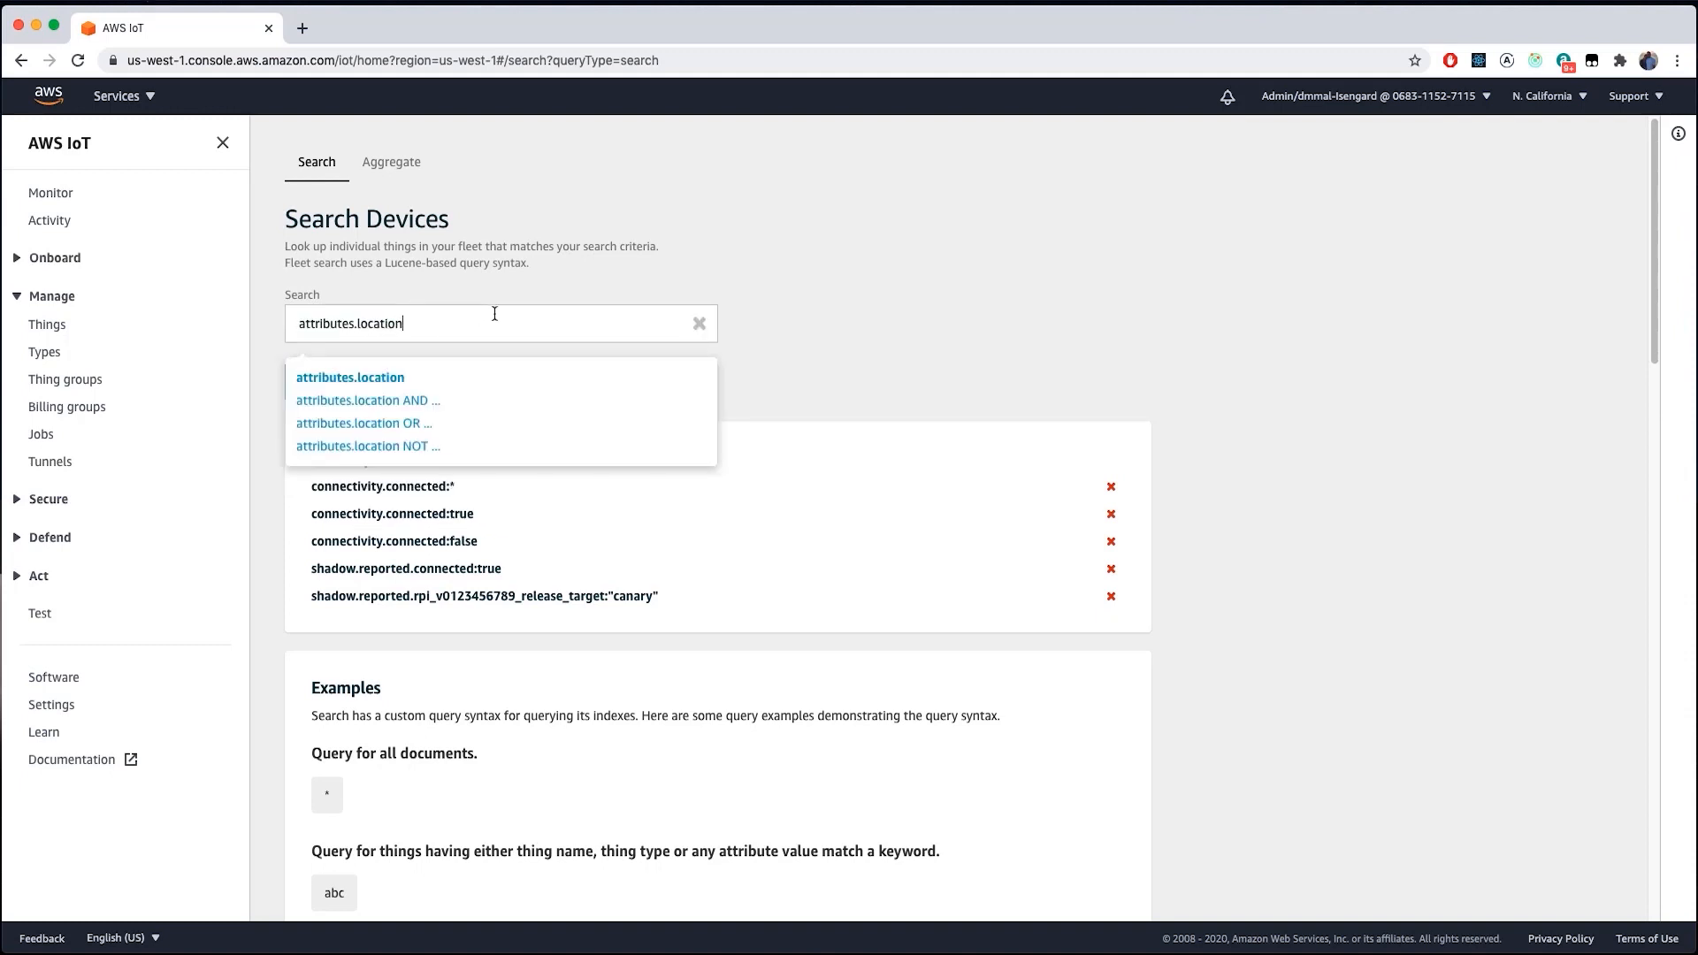
type(":Florida")
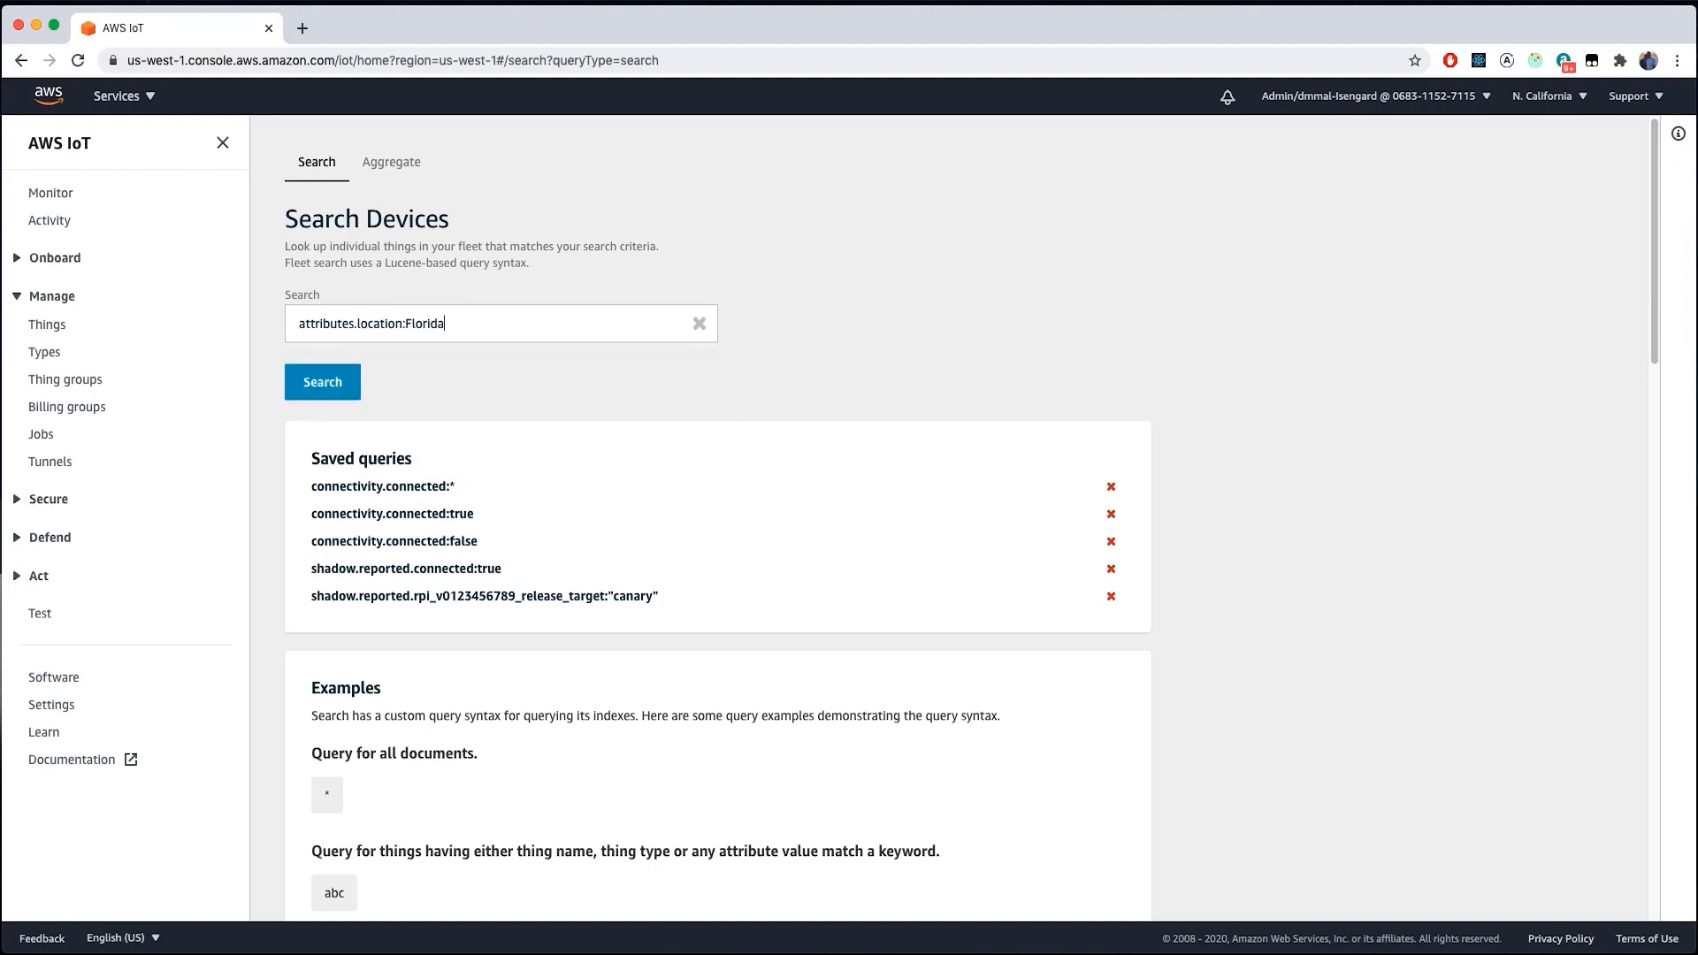
left_click(327, 381)
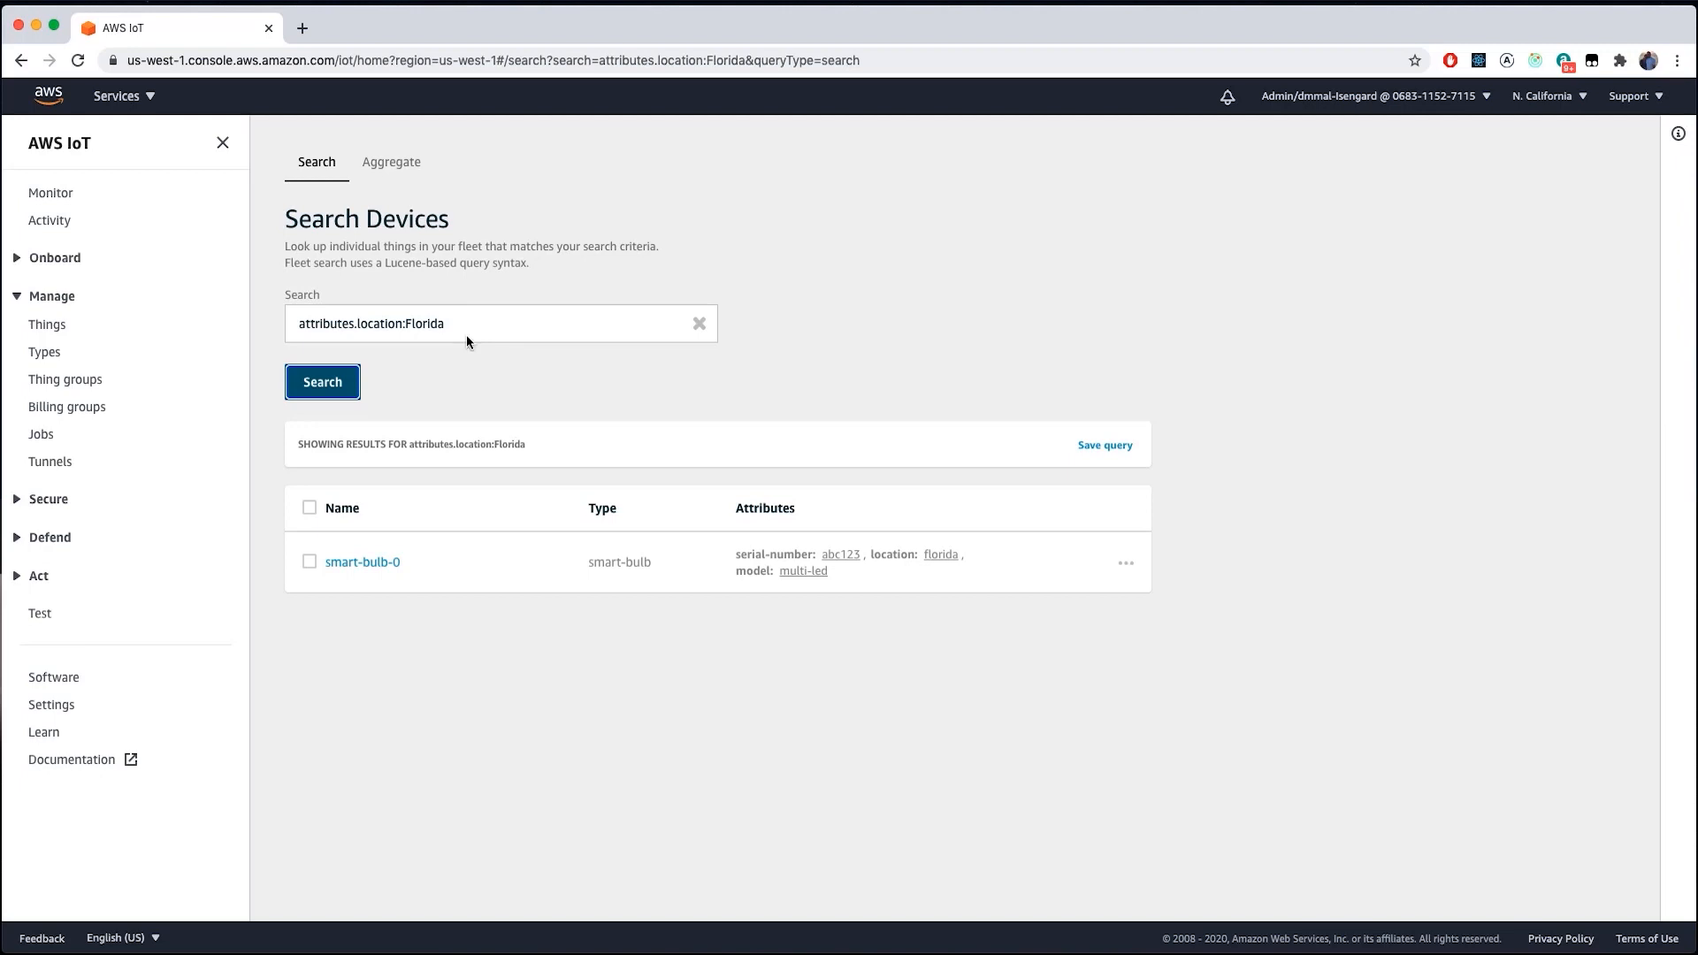
left_click(394, 168)
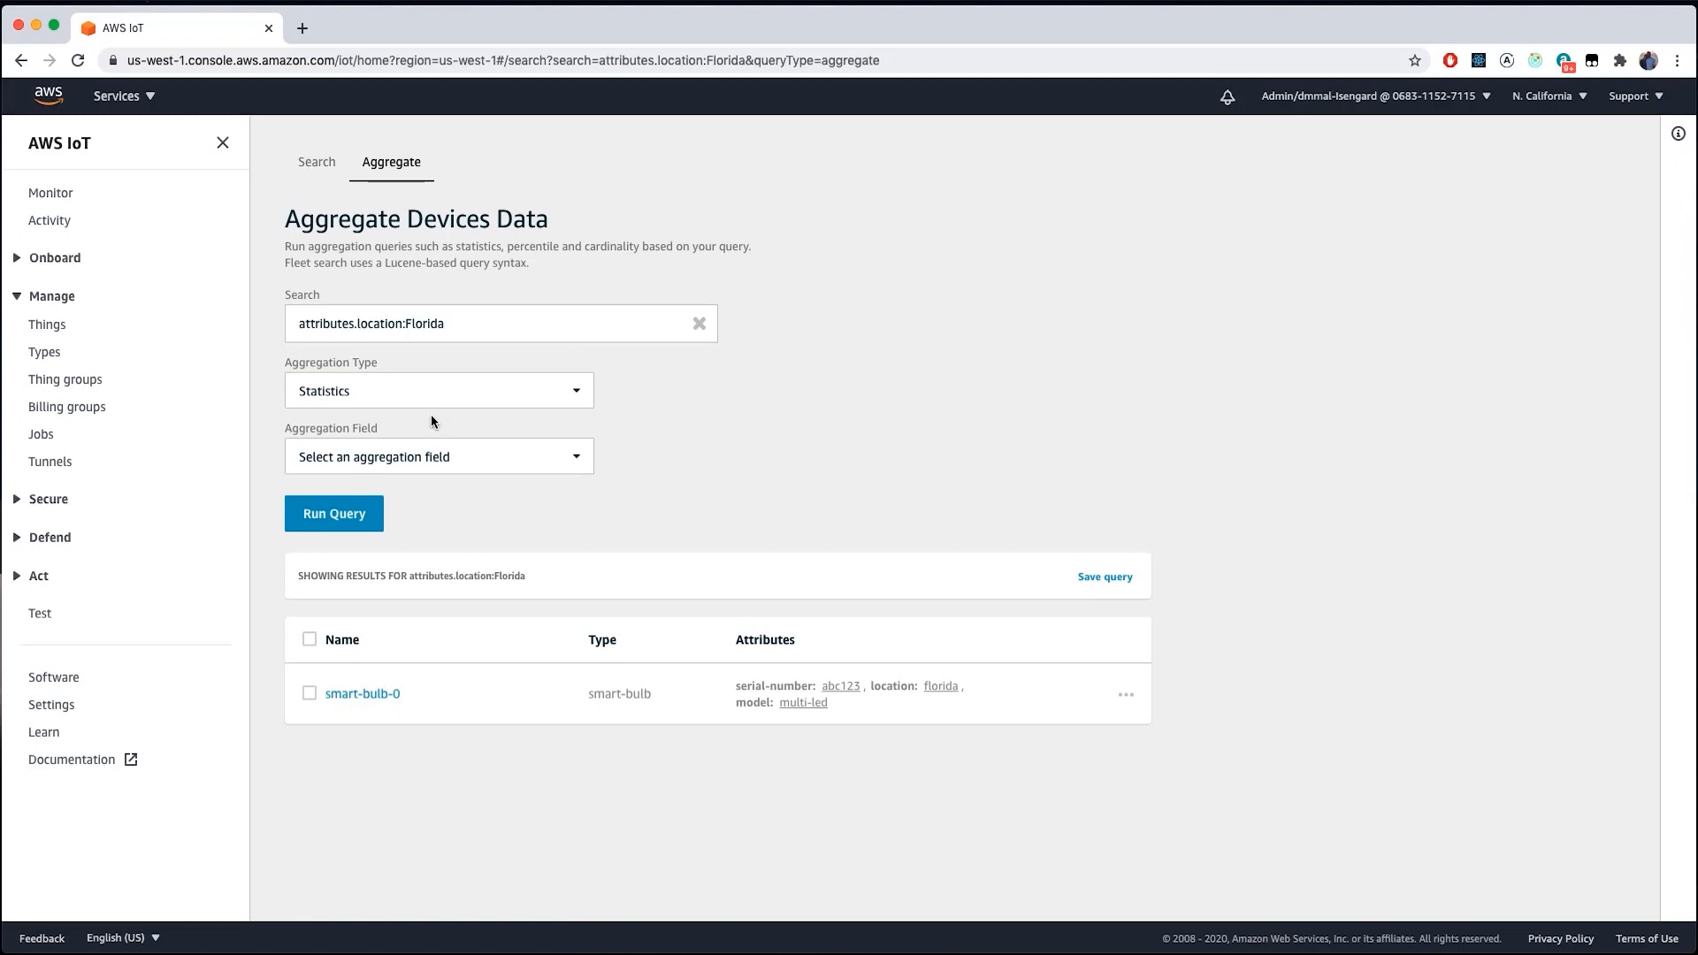
- Run Statistics on the Florida devices (count 1, average 3), then go to the empty Thing groups page
left_click(394, 469)
left_click(841, 426)
left_click(376, 513)
scroll(712, 537, "down", 3)
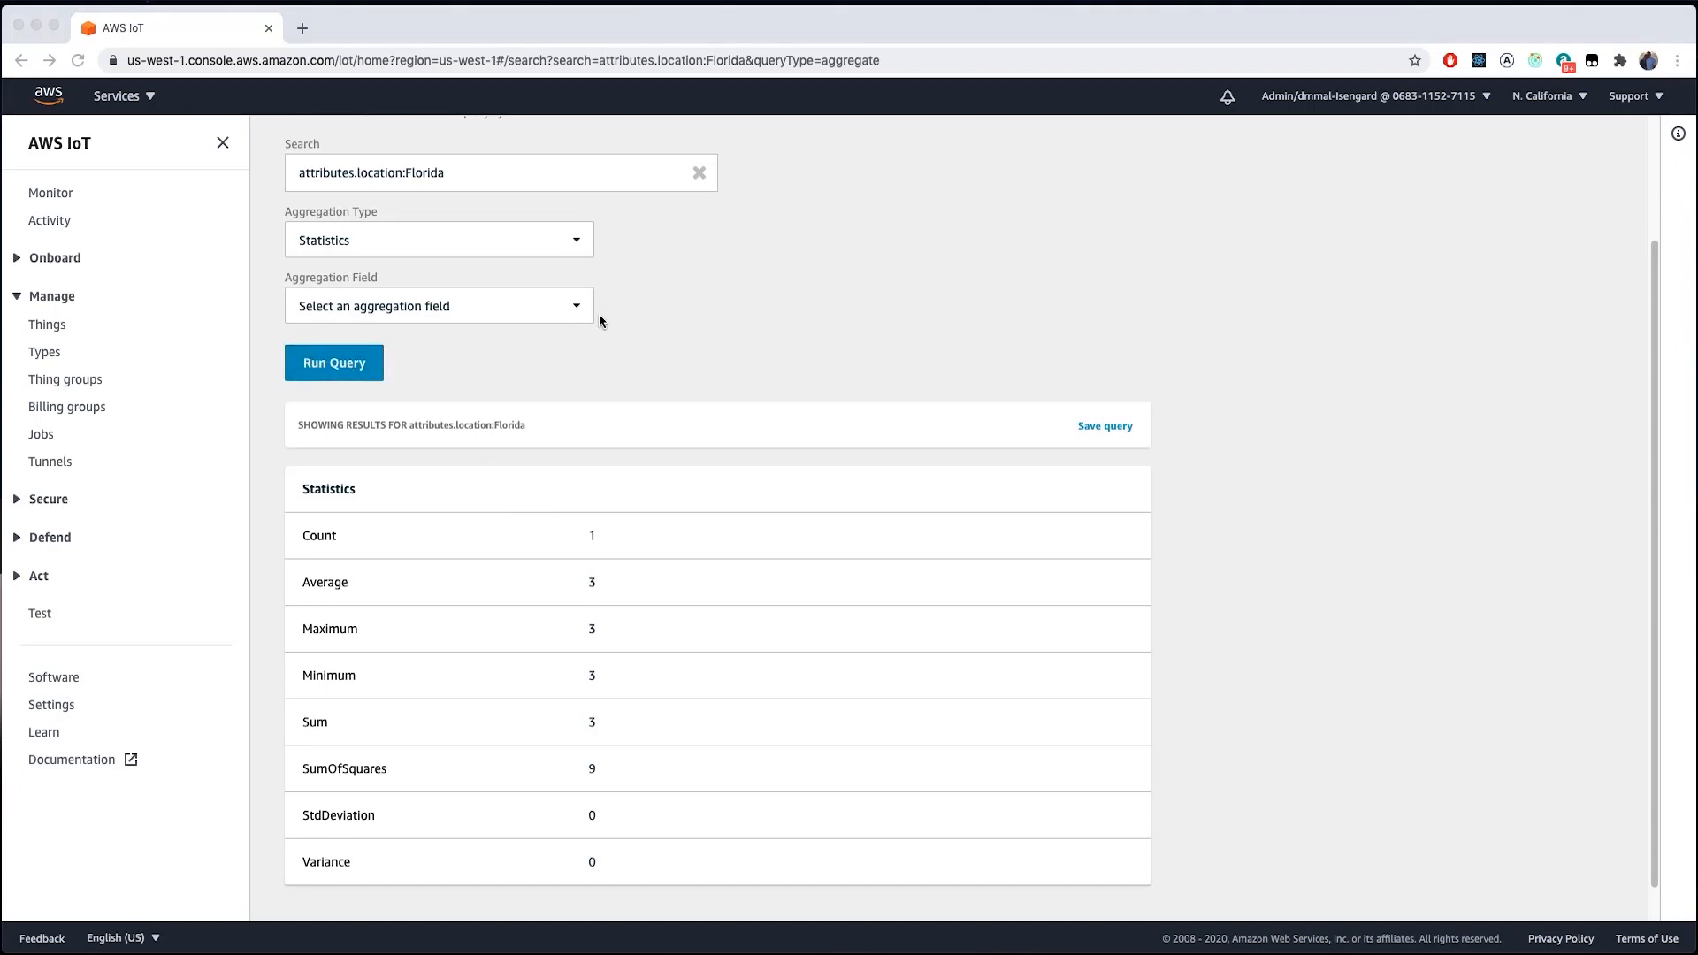
left_click(58, 387)
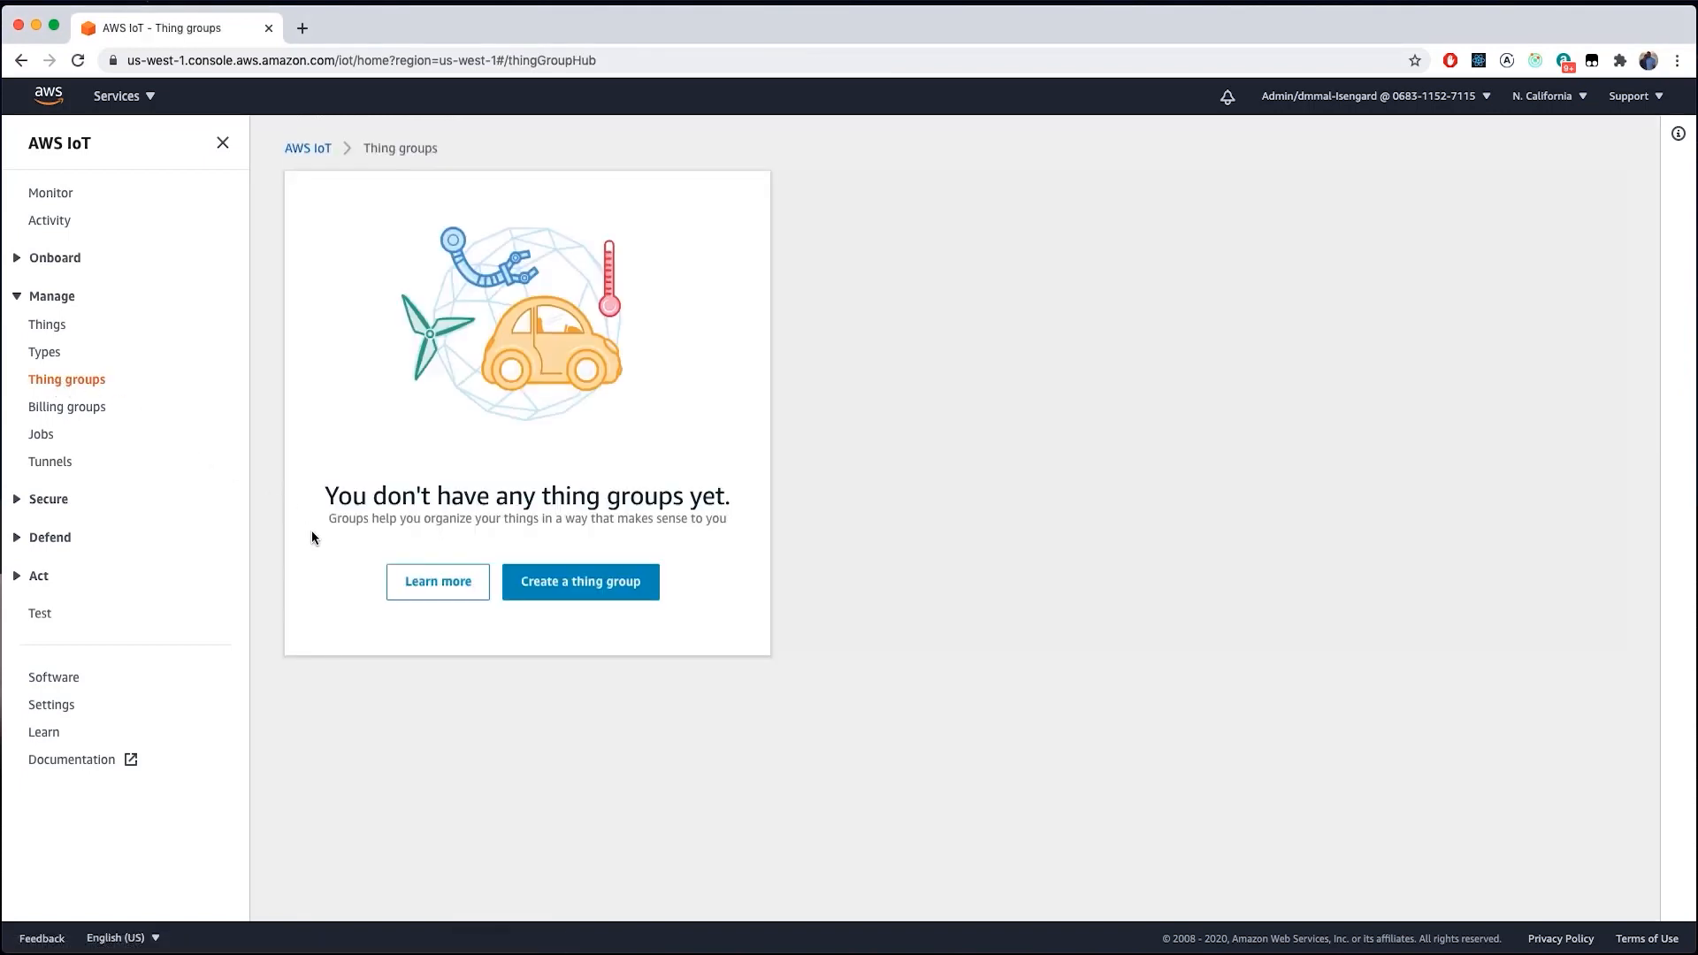
- Start a new thing group and choose the dynamic thing group option
left_click(560, 591)
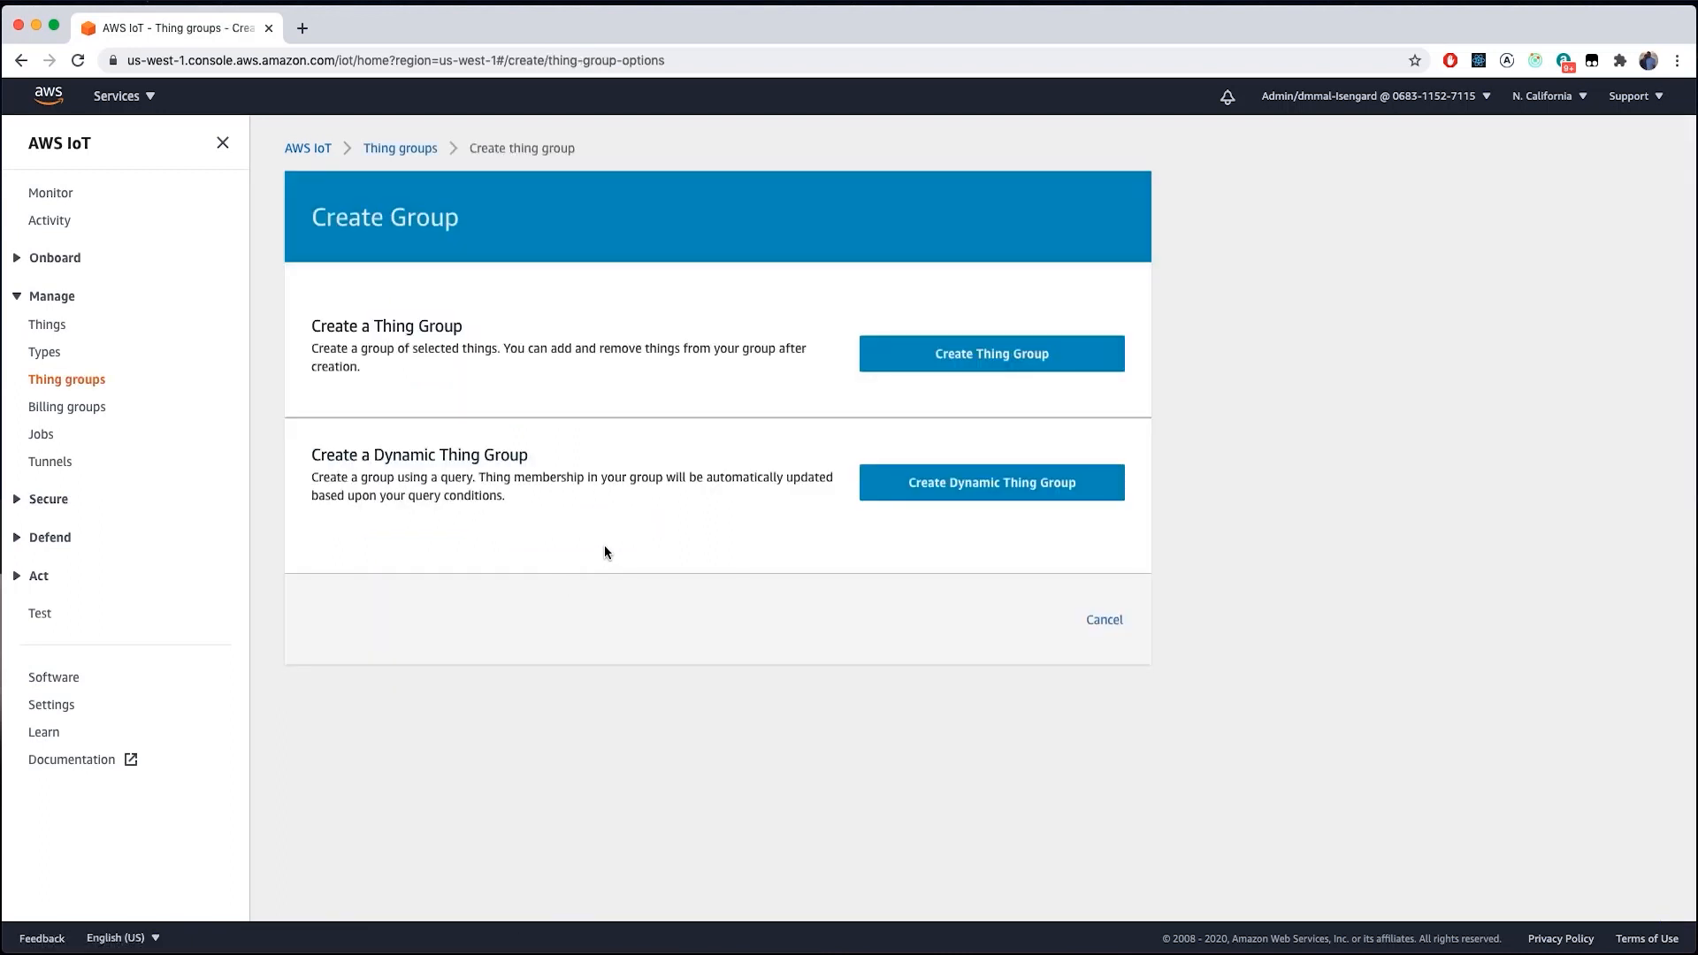
left_click(986, 469)
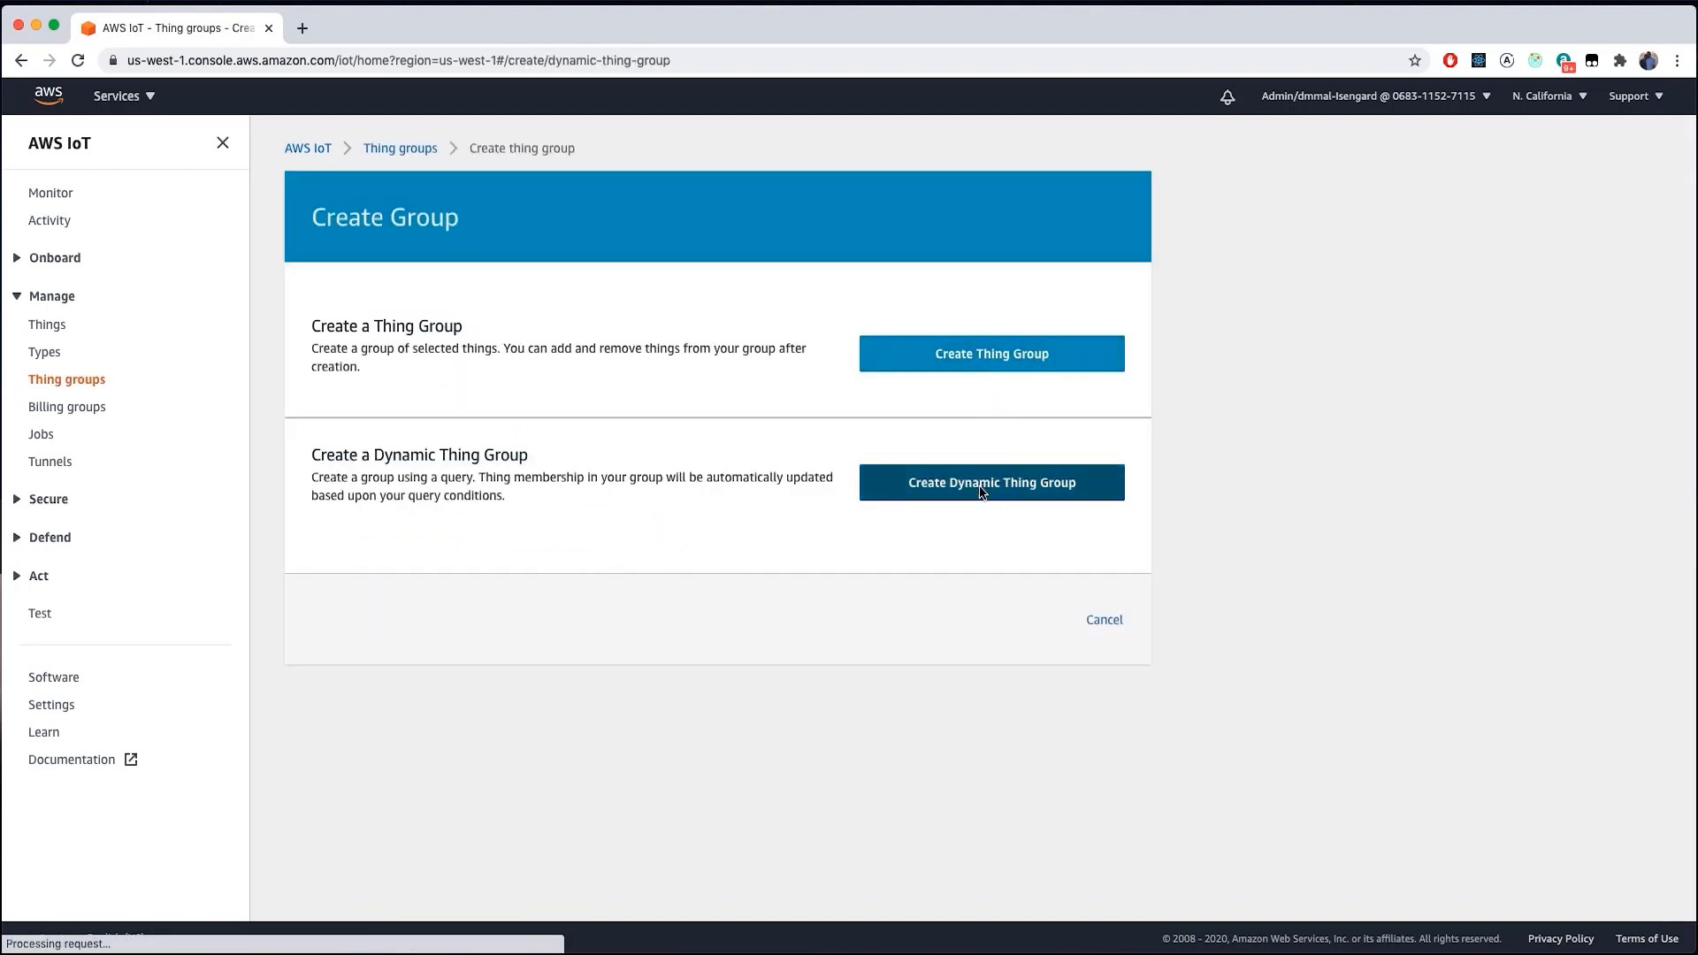